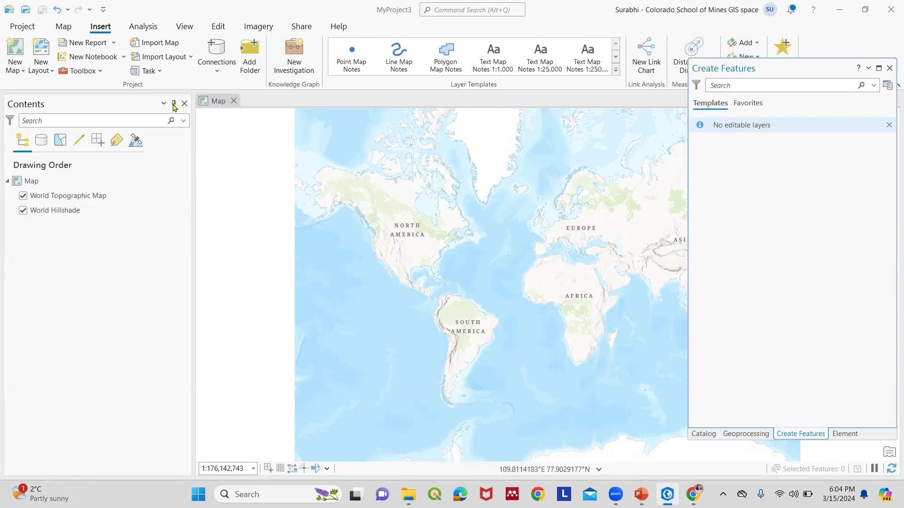
- Add a folder connection to the Data folder in the Catalog pane
{"action": "left_click", "coordinate": [184, 26]}
{"action": "left_click", "coordinate": [167, 43]}
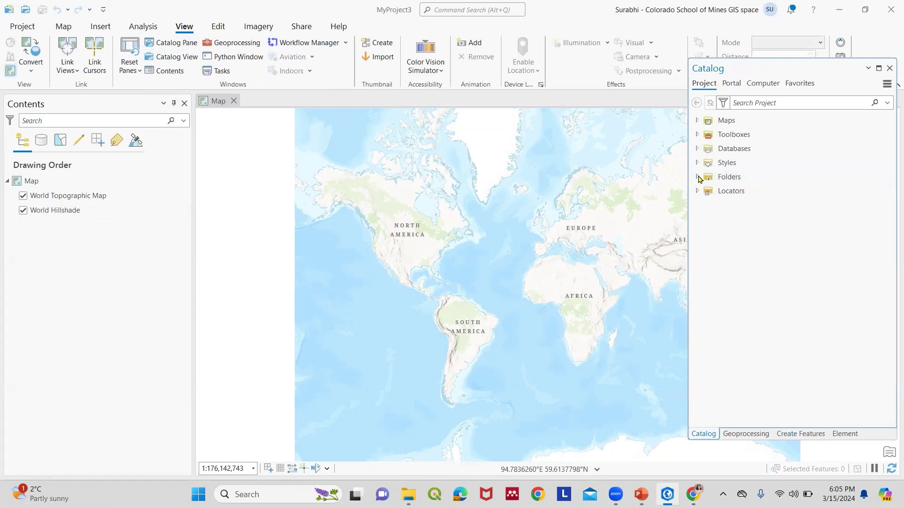
{"action": "left_click", "coordinate": [698, 177]}
{"action": "left_click", "coordinate": [697, 177]}
{"action": "right_click", "coordinate": [721, 178]}
{"action": "left_click", "coordinate": [733, 184]}
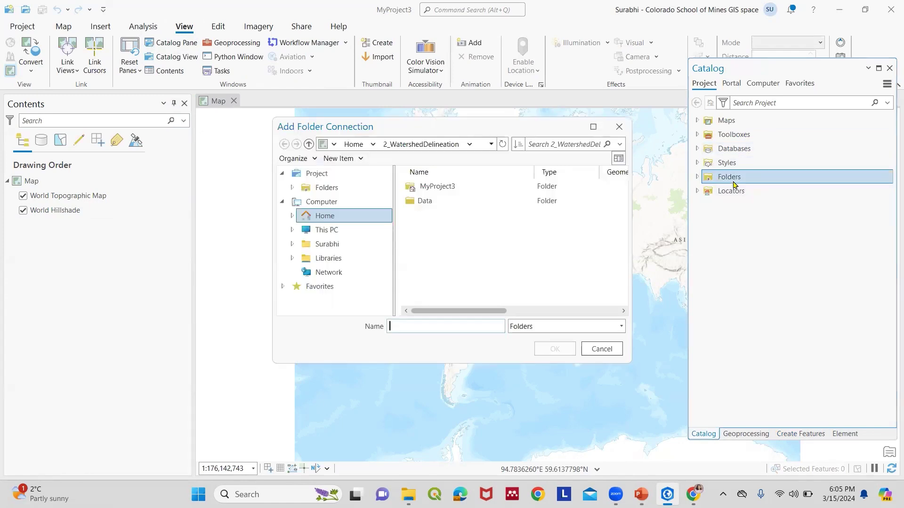
{"action": "left_click", "coordinate": [423, 202]}
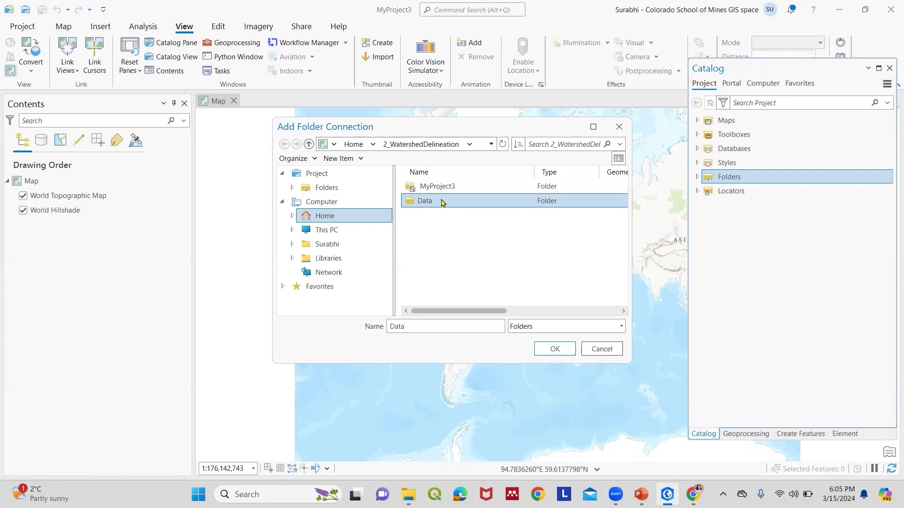
{"action": "left_click", "coordinate": [441, 202]}
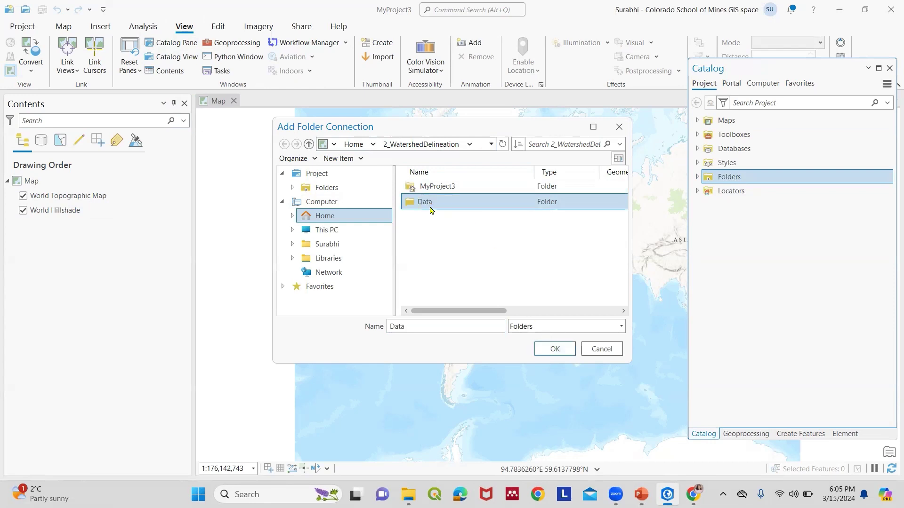
{"action": "left_click", "coordinate": [551, 349]}
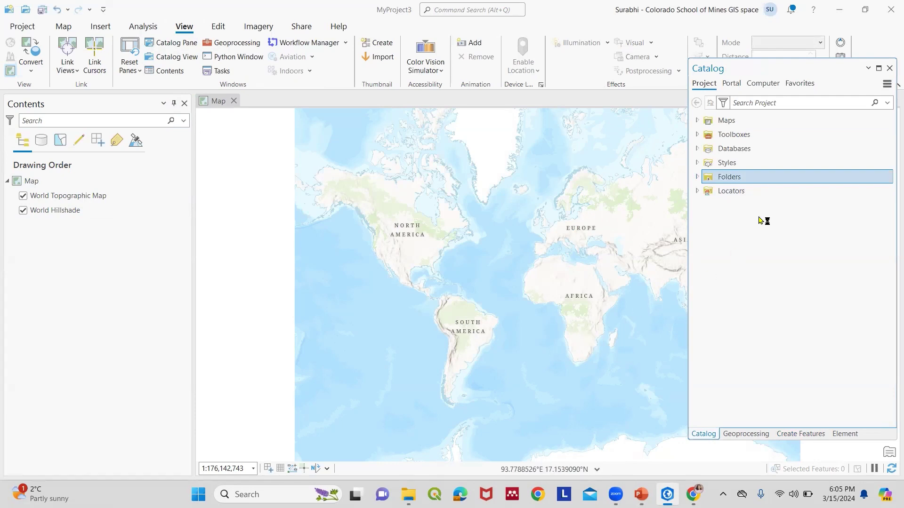
- Add DEM_ktm.tif from the Data folder to the map
{"action": "left_click", "coordinate": [697, 176]}
{"action": "left_click", "coordinate": [706, 204]}
{"action": "left_click_drag", "start_coordinate": [742, 221], "coordinate": [99, 182]}
{"action": "left_click_drag", "start_coordinate": [279, 216], "coordinate": [429, 240]}
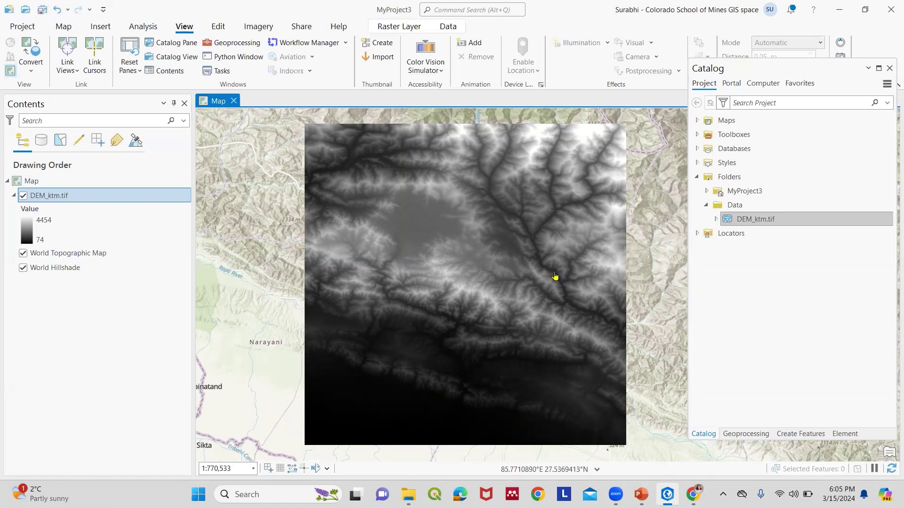
- Open the Fill tool from Spatial Analyst Tools > Hydrology
{"action": "left_click", "coordinate": [233, 42]}
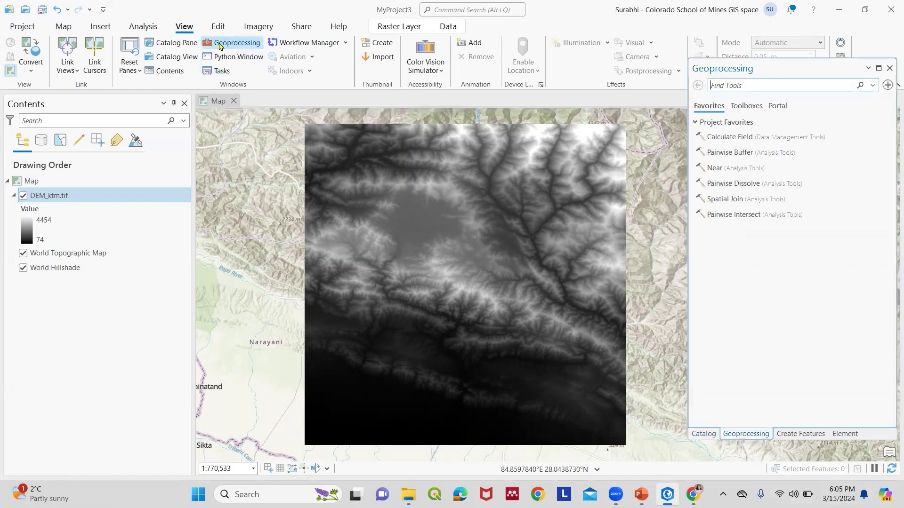
{"action": "left_click", "coordinate": [738, 108]}
{"action": "scroll", "coordinate": [791, 291], "scroll_direction": "down", "scroll_amount": 5}
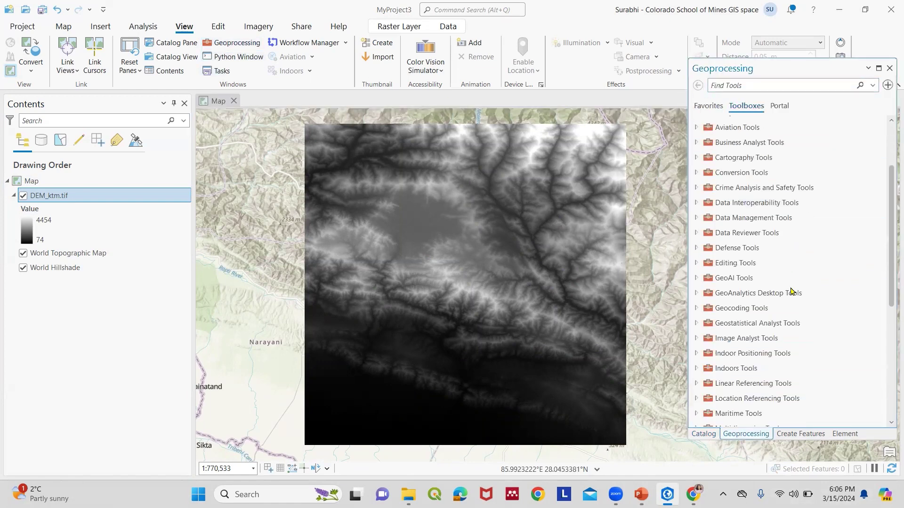
{"action": "scroll", "coordinate": [785, 290], "scroll_direction": "down", "scroll_amount": 3}
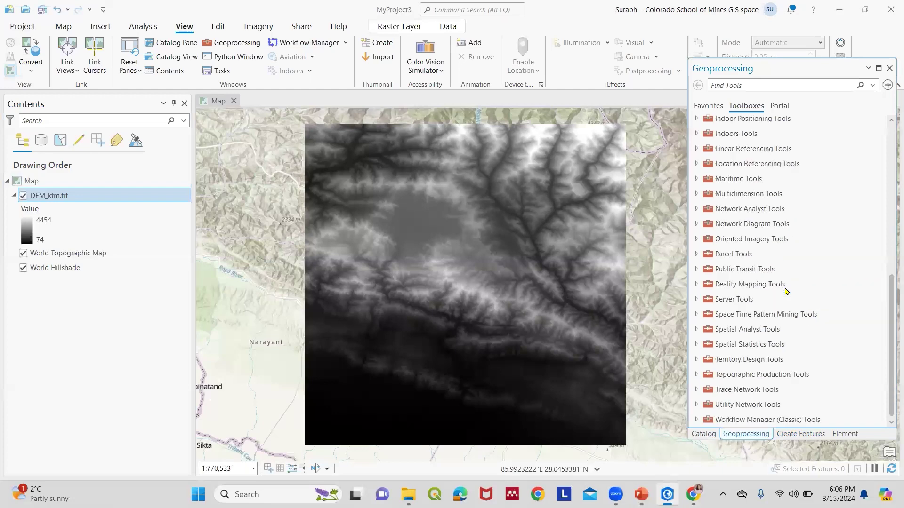
{"action": "left_click", "coordinate": [697, 329]}
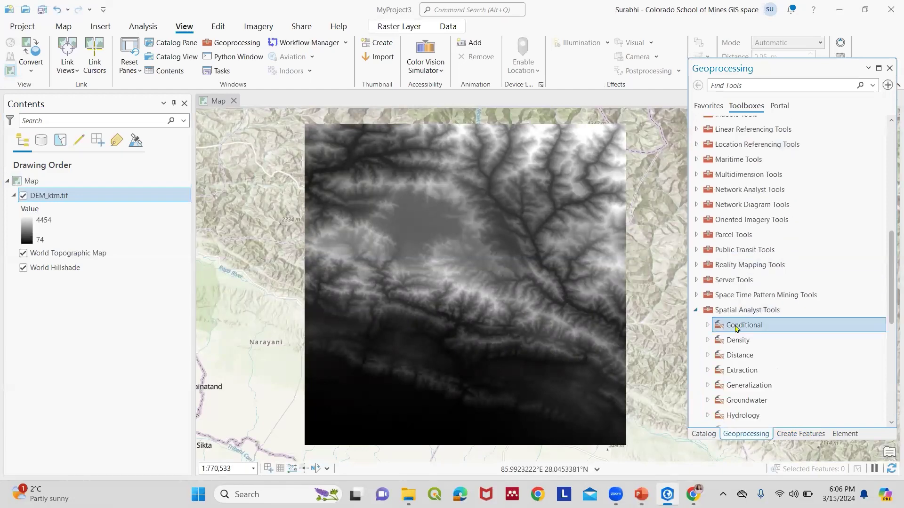
{"action": "scroll", "coordinate": [754, 339], "scroll_direction": "down", "scroll_amount": 2}
{"action": "left_click", "coordinate": [708, 359]}
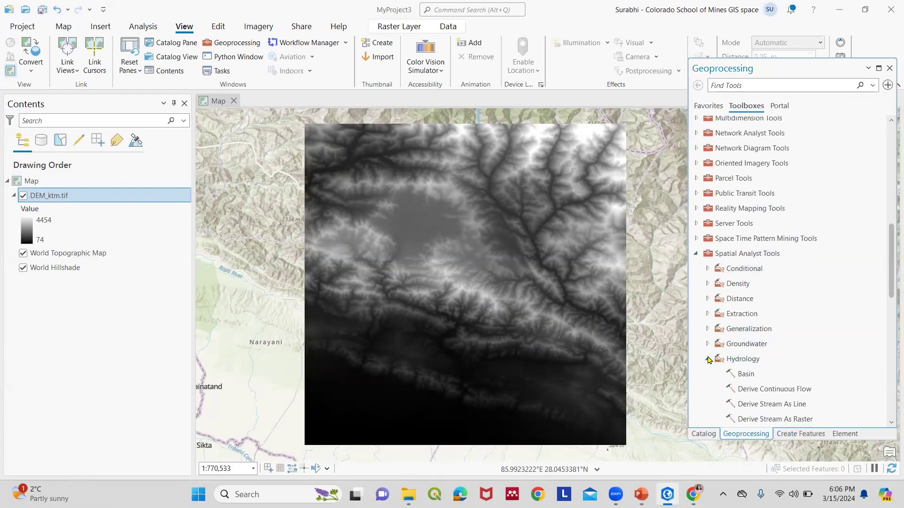
{"action": "scroll", "coordinate": [720, 350], "scroll_direction": "down", "scroll_amount": 3}
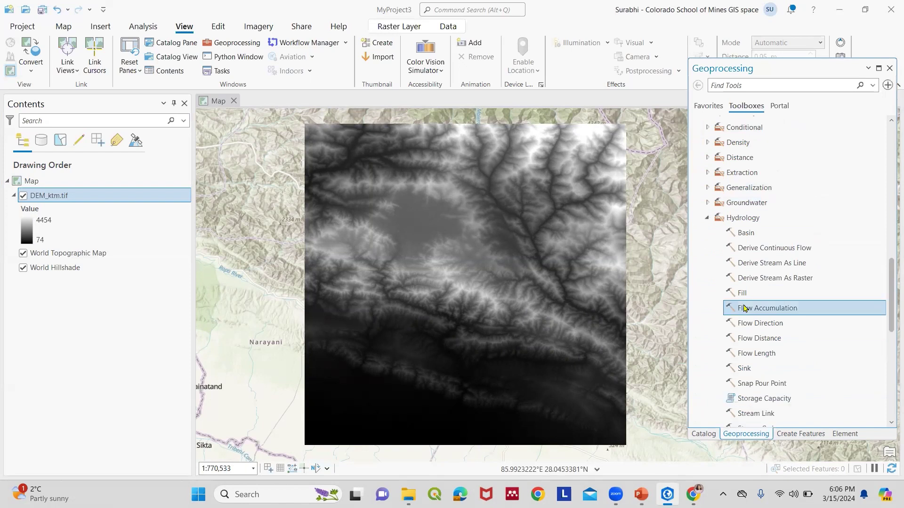
{"action": "left_click", "coordinate": [744, 295]}
{"action": "double_click", "coordinate": [744, 295]}
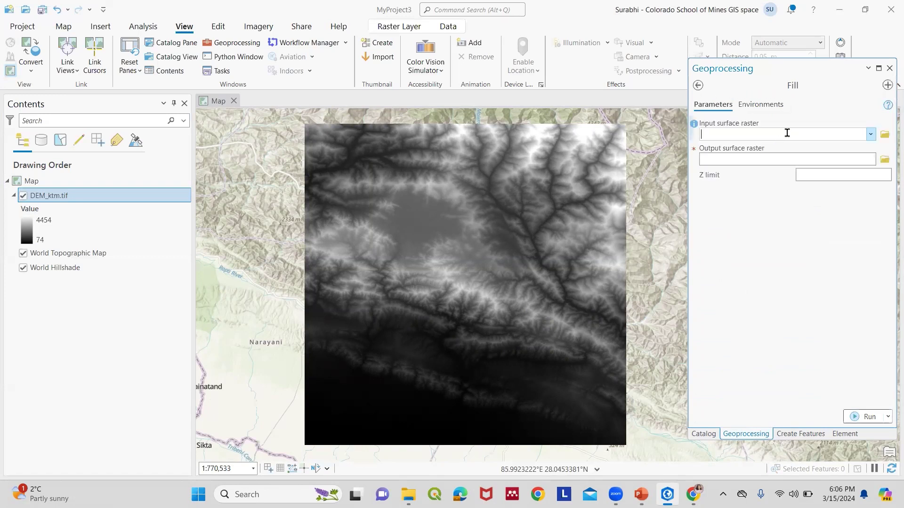
- Fill sinks in DEM_ktm.tif, naming the output raster Fill
{"action": "left_click", "coordinate": [870, 135]}
{"action": "left_click", "coordinate": [807, 147]}
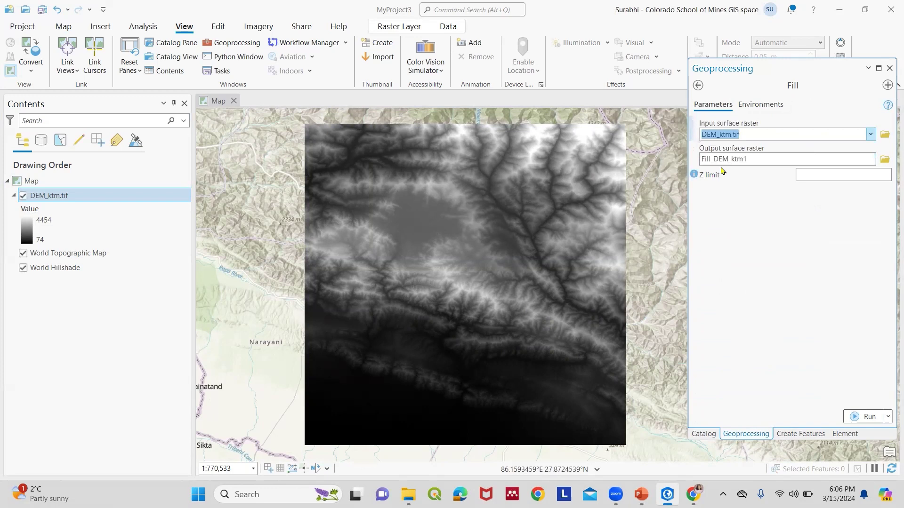
{"action": "left_click", "coordinate": [770, 159]}
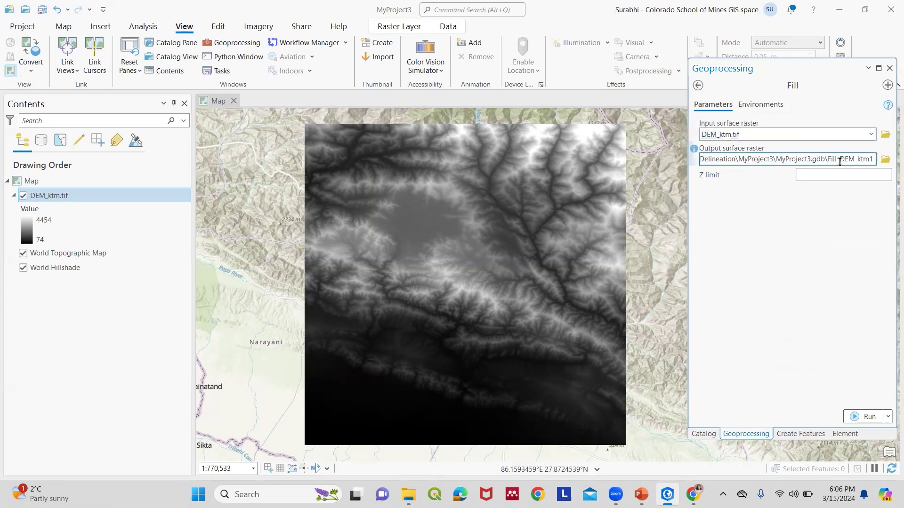
{"action": "left_click_drag", "start_coordinate": [839, 159], "coordinate": [877, 168]}
{"action": "key", "text": "BackSpace"}
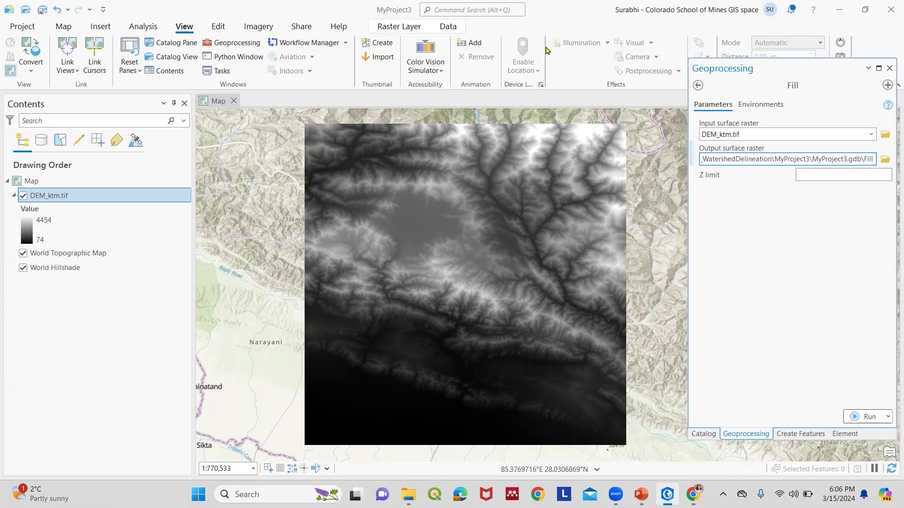
{"action": "left_click", "coordinate": [865, 416]}
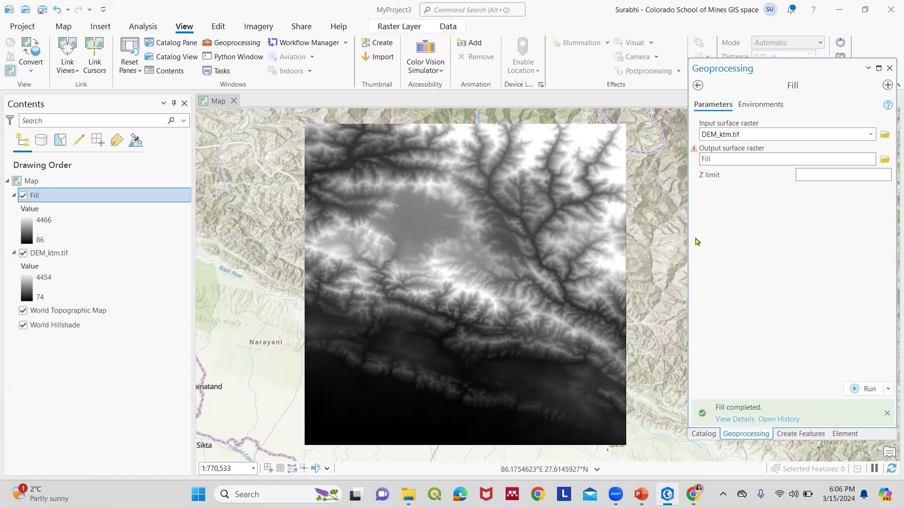
- Run D8 Flow Direction on the Fill raster with the output named FlowDir
{"action": "left_click", "coordinate": [697, 85]}
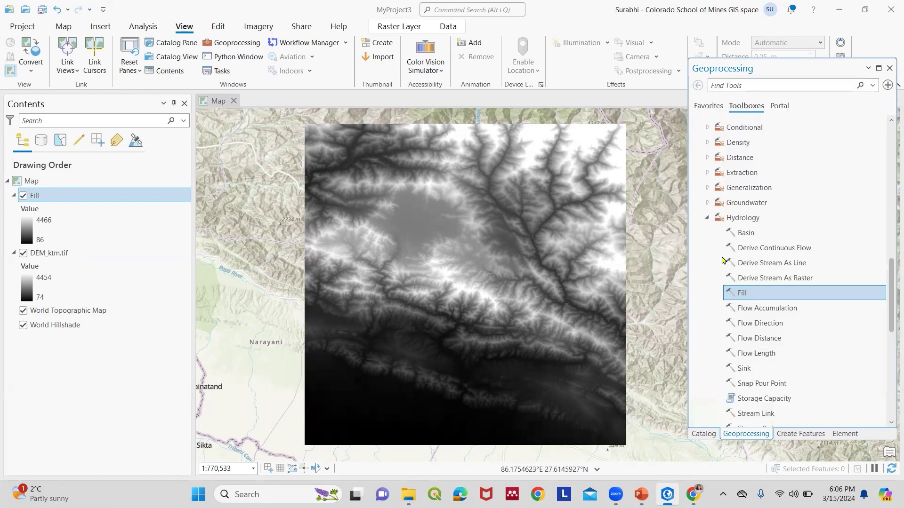
{"action": "scroll", "coordinate": [751, 323], "scroll_direction": "down", "scroll_amount": 1}
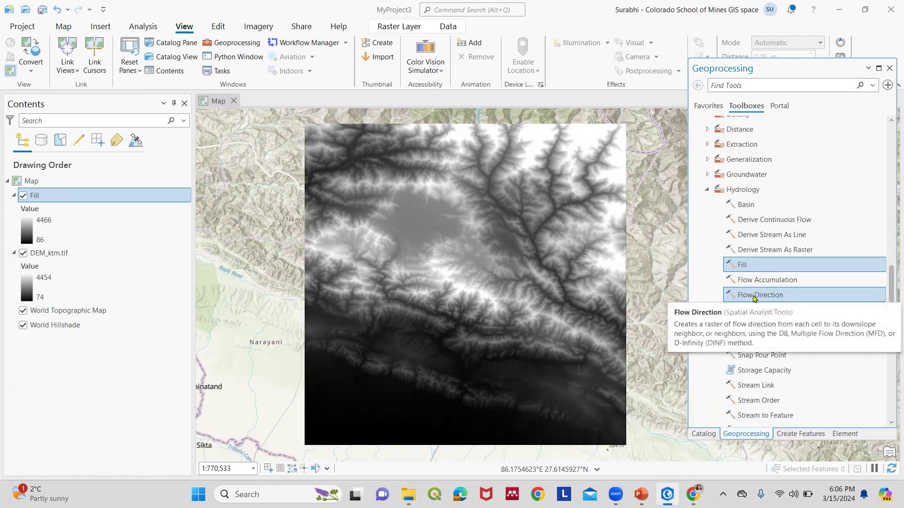
{"action": "left_click", "coordinate": [753, 296]}
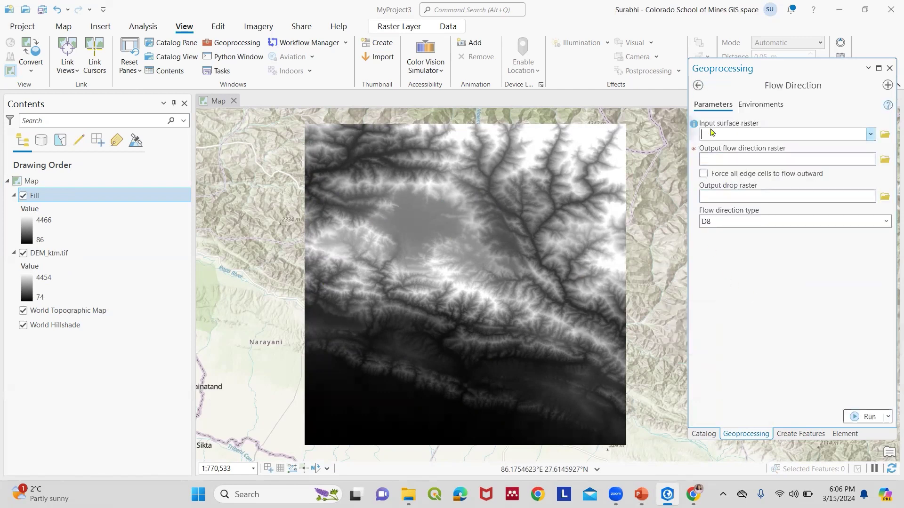
{"action": "left_click", "coordinate": [870, 134]}
{"action": "left_click", "coordinate": [750, 149]}
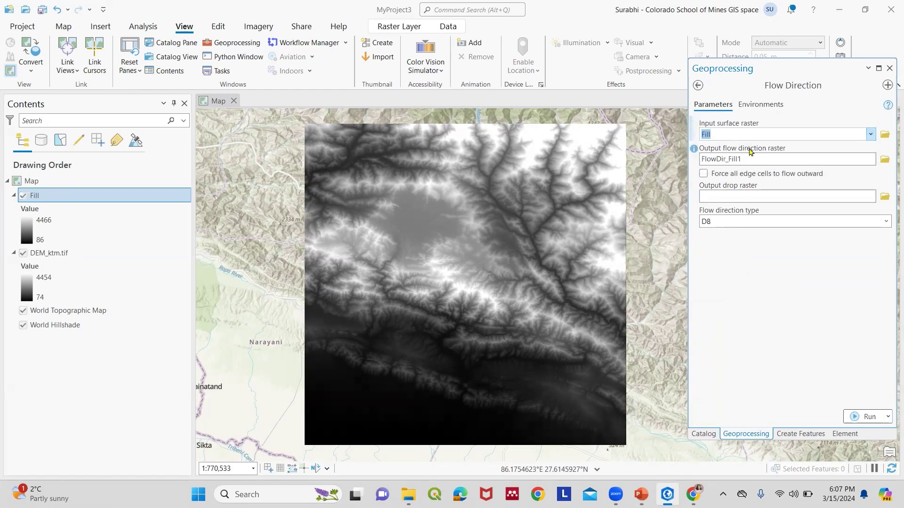
{"action": "left_click", "coordinate": [791, 159]}
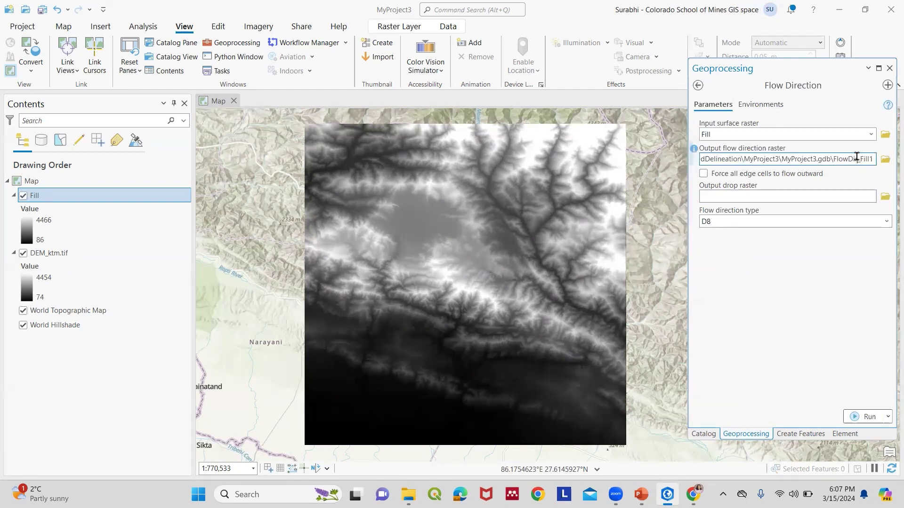
{"action": "left_click_drag", "start_coordinate": [859, 157], "coordinate": [874, 161]}
{"action": "key", "text": "BackSpace"}
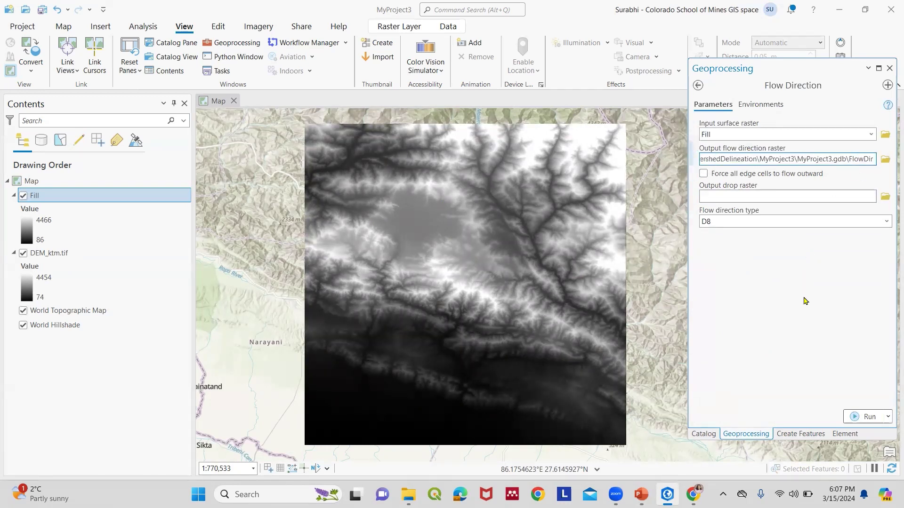
{"action": "left_click", "coordinate": [803, 299]}
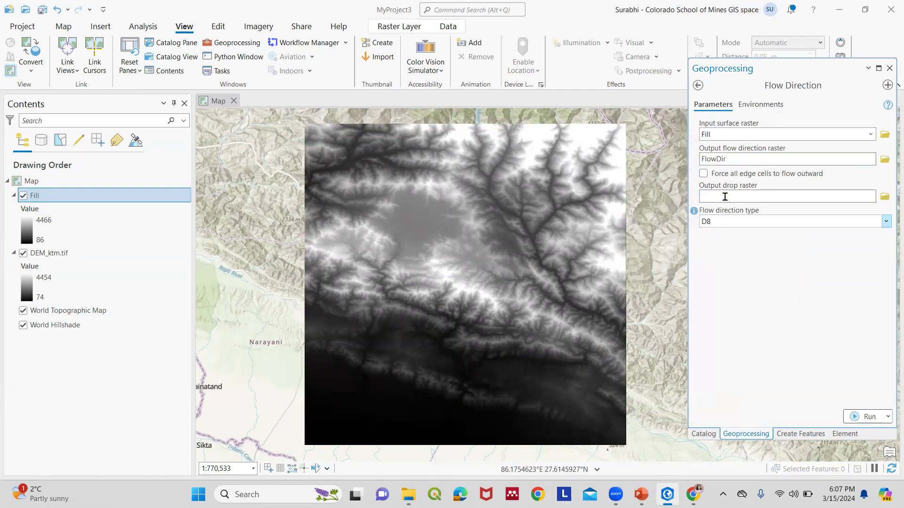
{"action": "left_click", "coordinate": [865, 416]}
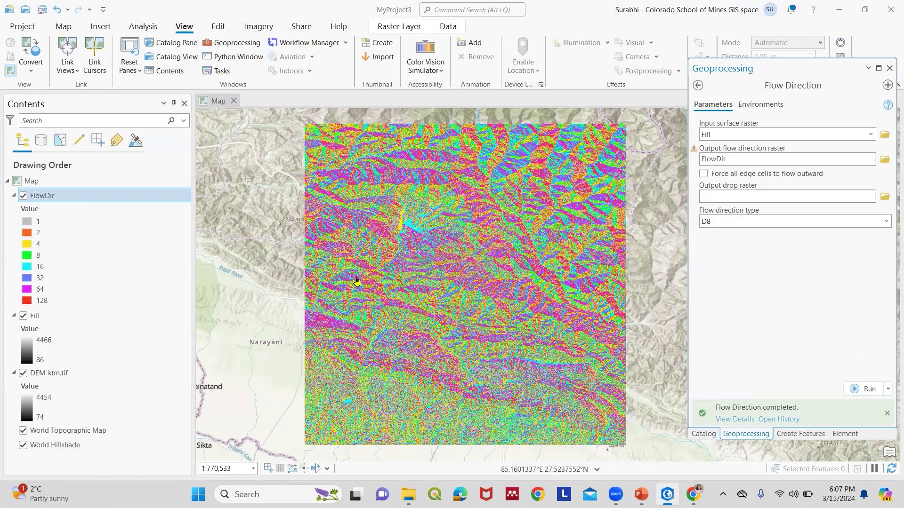
{"action": "scroll", "coordinate": [507, 260], "scroll_direction": "up", "scroll_amount": 2}
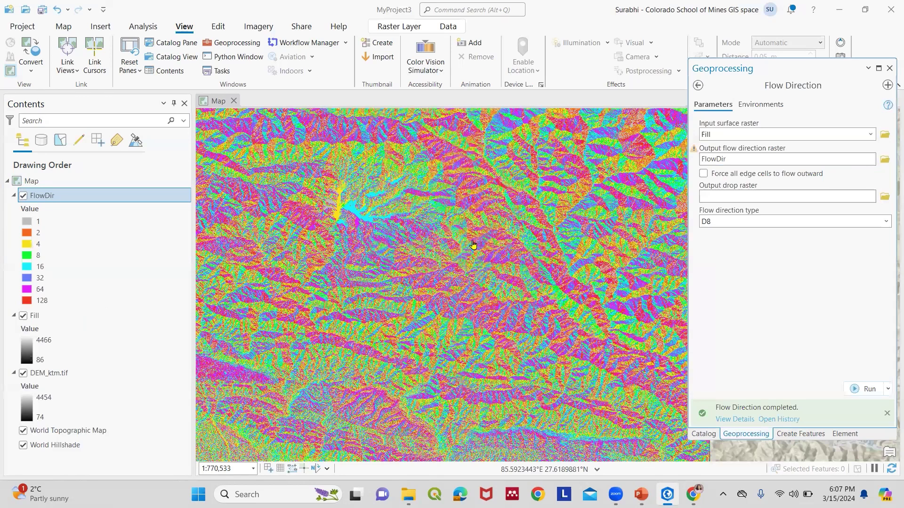
{"action": "scroll", "coordinate": [452, 241], "scroll_direction": "down", "scroll_amount": 2}
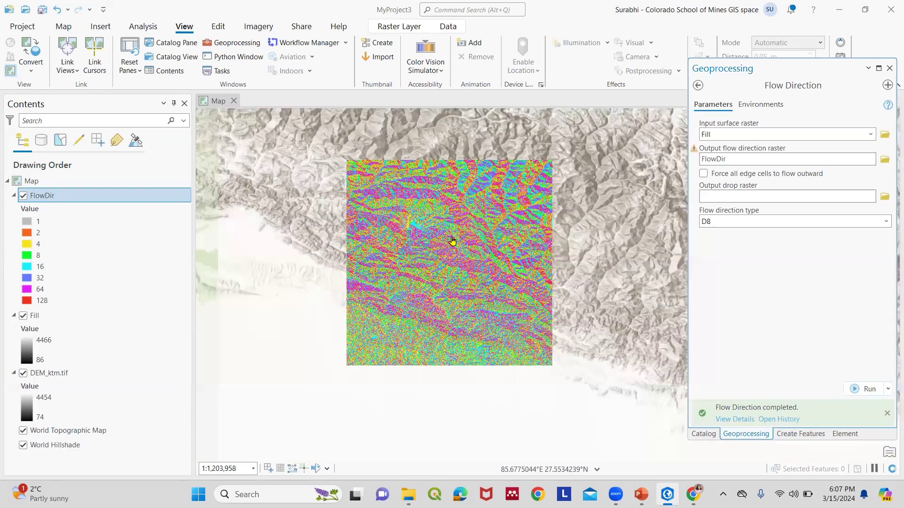
- Run Flow Accumulation on FlowDir, naming the output FlowAcc, and inspect the result
{"action": "left_click", "coordinate": [699, 85]}
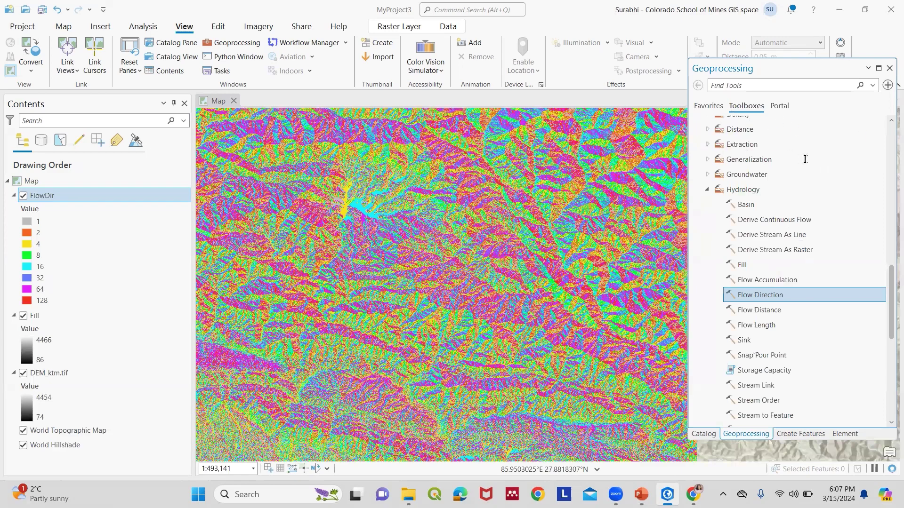
{"action": "key", "text": "Up"}
{"action": "key", "text": "Return"}
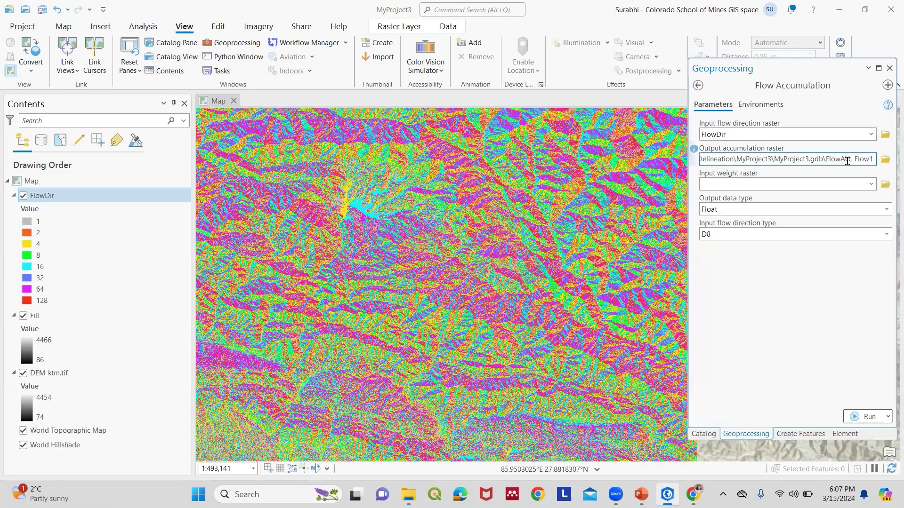
{"action": "key", "text": "BackSpace"}
{"action": "key", "text": "BackSpace"}
{"action": "key", "text": "BackSpace"}
{"action": "key", "text": "BackSpace"}
{"action": "key", "text": "BackSpace"}
{"action": "key", "text": "BackSpace"}
{"action": "left_click", "coordinate": [857, 416]}
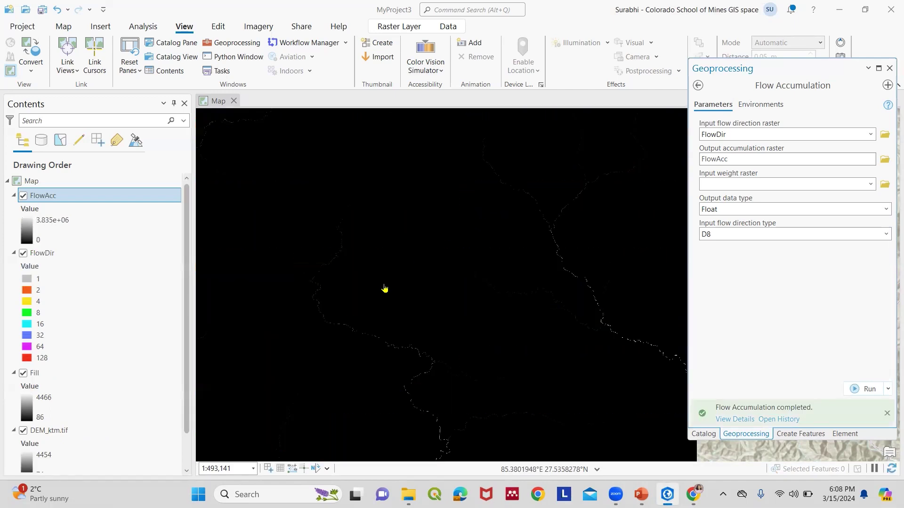
{"action": "scroll", "coordinate": [388, 289], "scroll_direction": "down", "scroll_amount": 1}
{"action": "scroll", "coordinate": [395, 294], "scroll_direction": "down", "scroll_amount": 1}
{"action": "scroll", "coordinate": [398, 299], "scroll_direction": "up", "scroll_amount": 2}
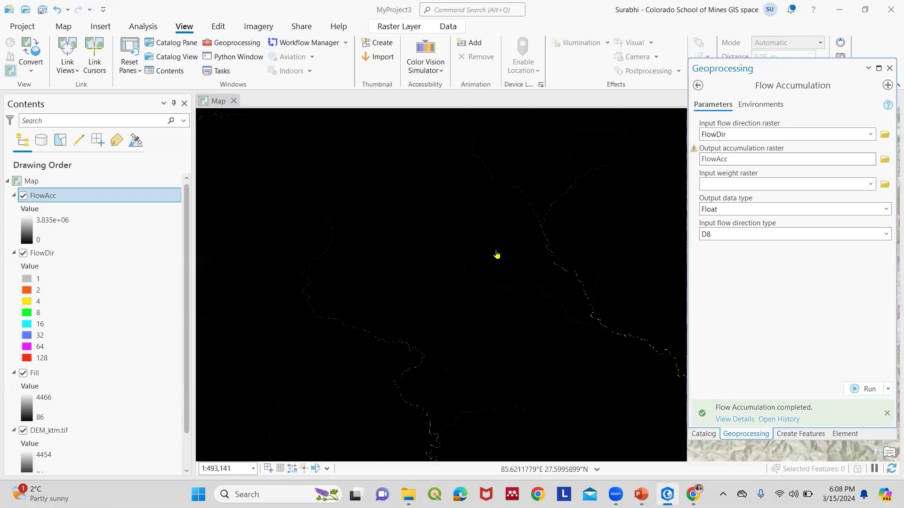
{"action": "scroll", "coordinate": [479, 264], "scroll_direction": "down", "scroll_amount": 1}
{"action": "scroll", "coordinate": [479, 264], "scroll_direction": "down", "scroll_amount": 2}
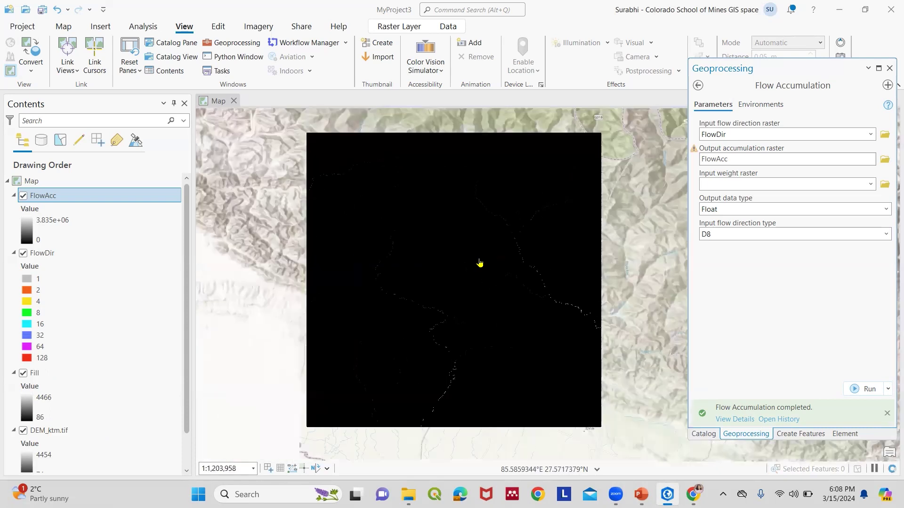
{"action": "scroll", "coordinate": [480, 264], "scroll_direction": "up", "scroll_amount": 1}
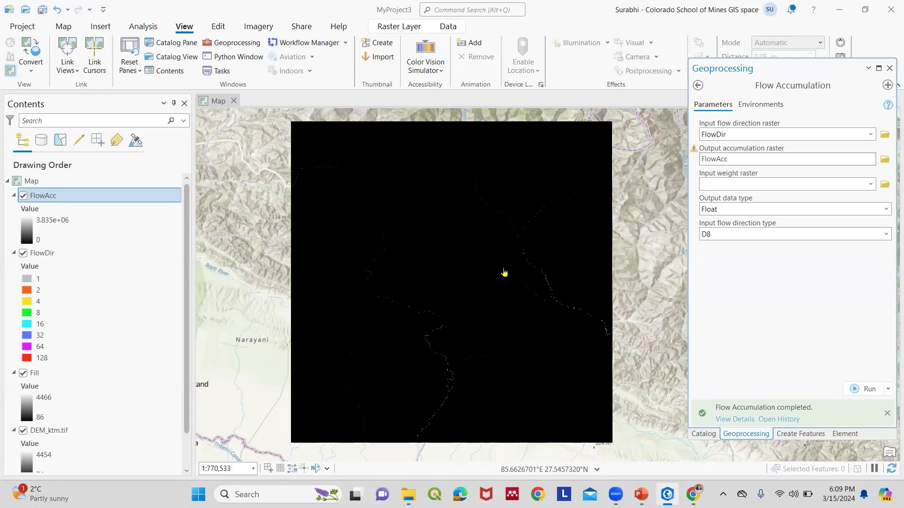
- Open the Raster Calculator from the Map Algebra toolset
{"action": "left_click", "coordinate": [698, 85]}
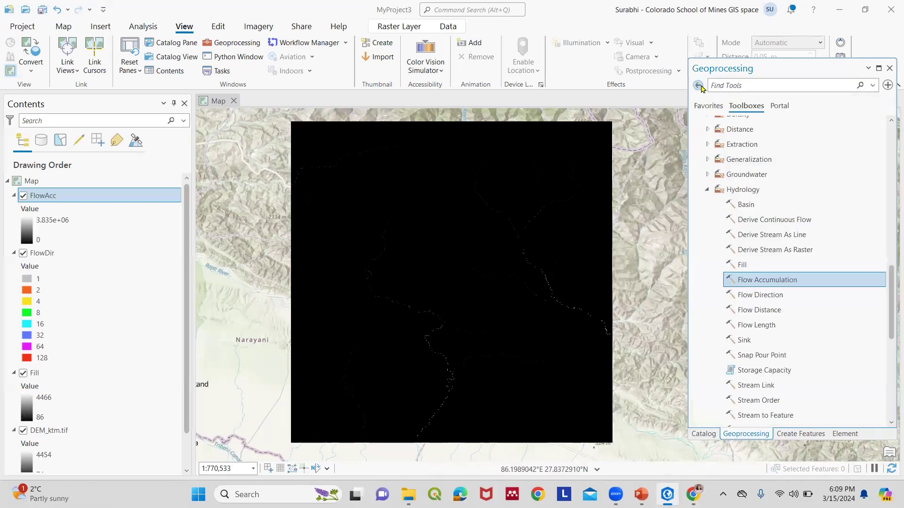
{"action": "left_click", "coordinate": [706, 190]}
{"action": "scroll", "coordinate": [708, 200], "scroll_direction": "down", "scroll_amount": 3}
{"action": "scroll", "coordinate": [709, 199], "scroll_direction": "up", "scroll_amount": 5}
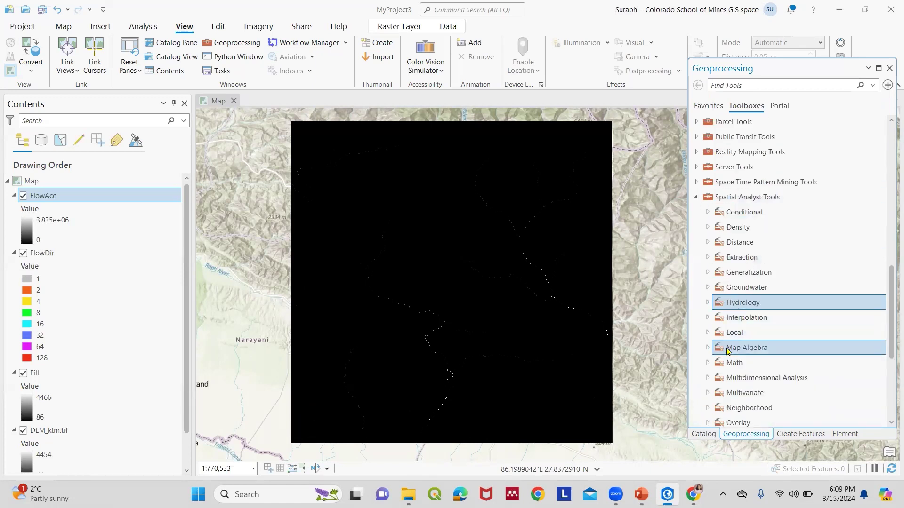
{"action": "left_click", "coordinate": [707, 347]}
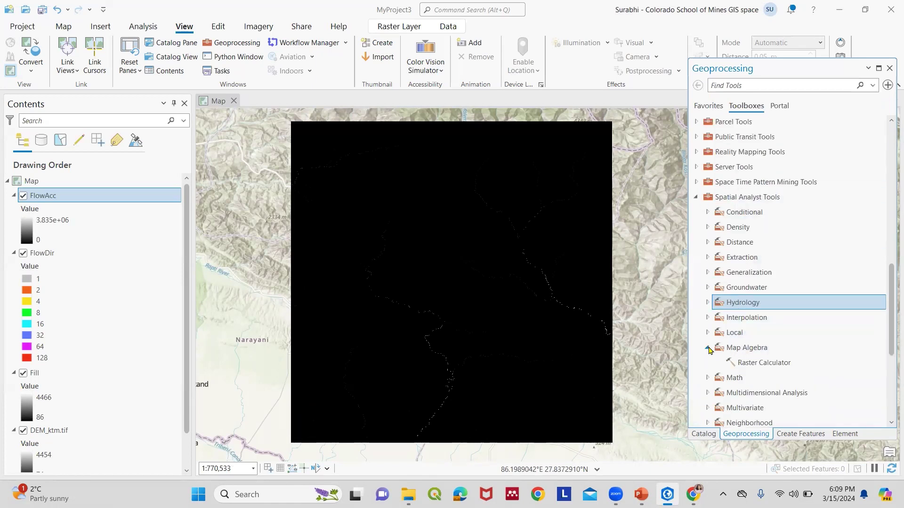
{"action": "left_click", "coordinate": [752, 363]}
{"action": "double_click", "coordinate": [752, 364]}
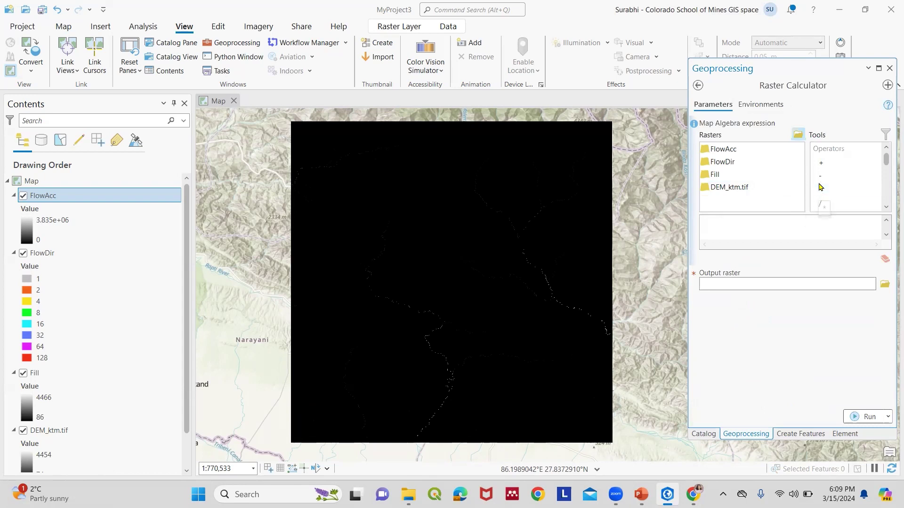
- Run Con("FlowAcc">=500,1) to produce the con_rasterca stream raster
{"action": "scroll", "coordinate": [841, 187], "scroll_direction": "down", "scroll_amount": 5}
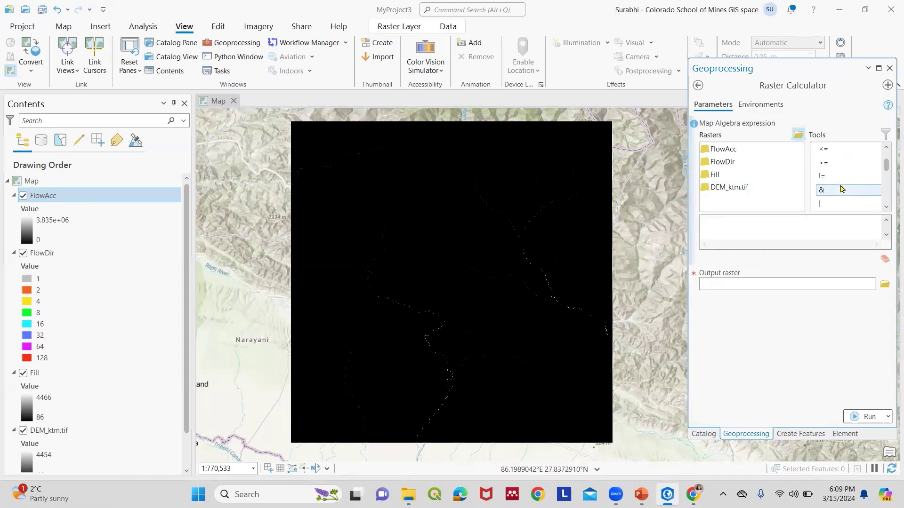
{"action": "double_click", "coordinate": [829, 203]}
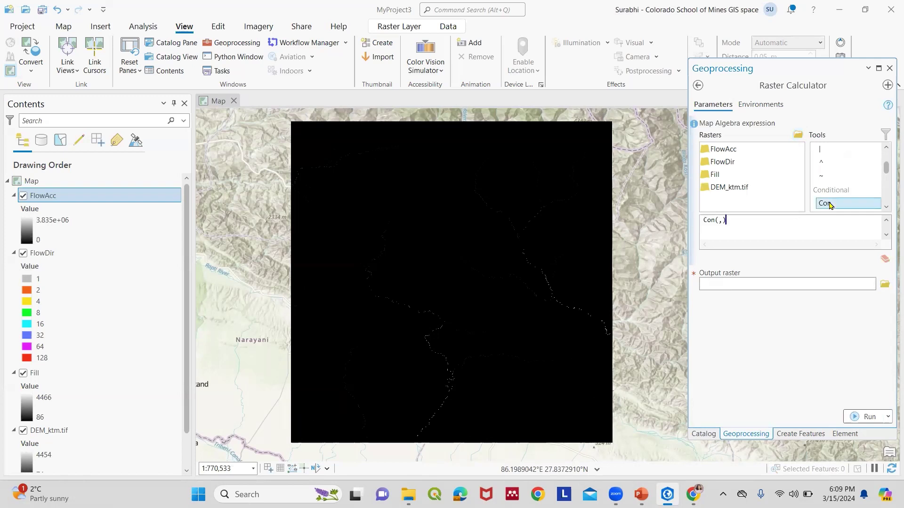
{"action": "double_click", "coordinate": [727, 150]}
{"action": "type", "text": ","}
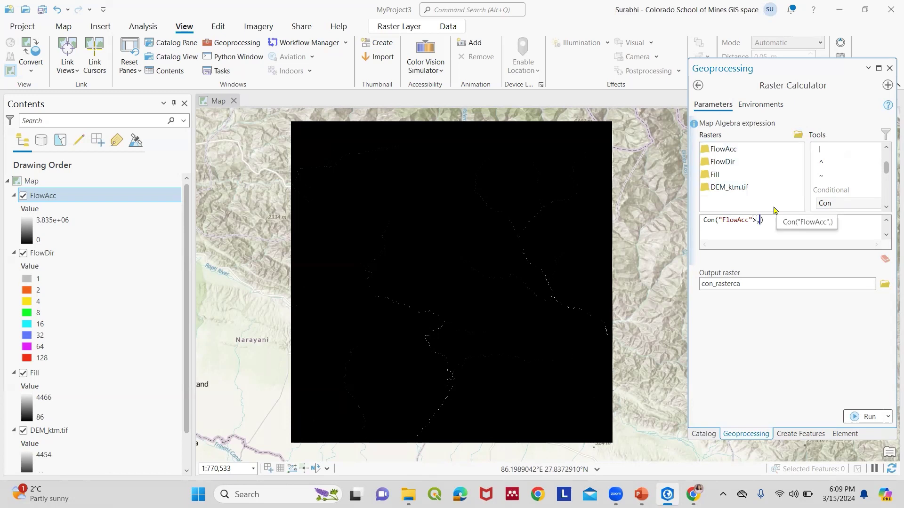
{"action": "type", "text": ">=500"}
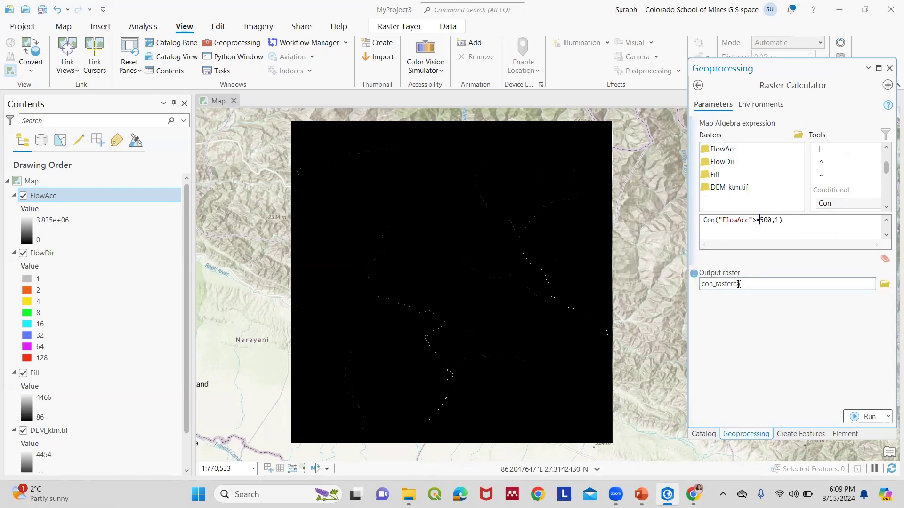
{"action": "left_click", "coordinate": [856, 417]}
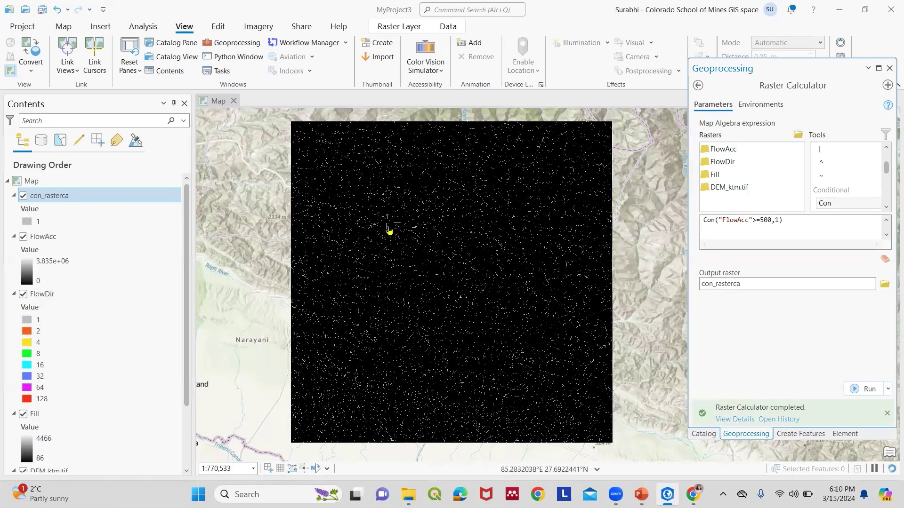
{"action": "scroll", "coordinate": [407, 245], "scroll_direction": "up", "scroll_amount": 5}
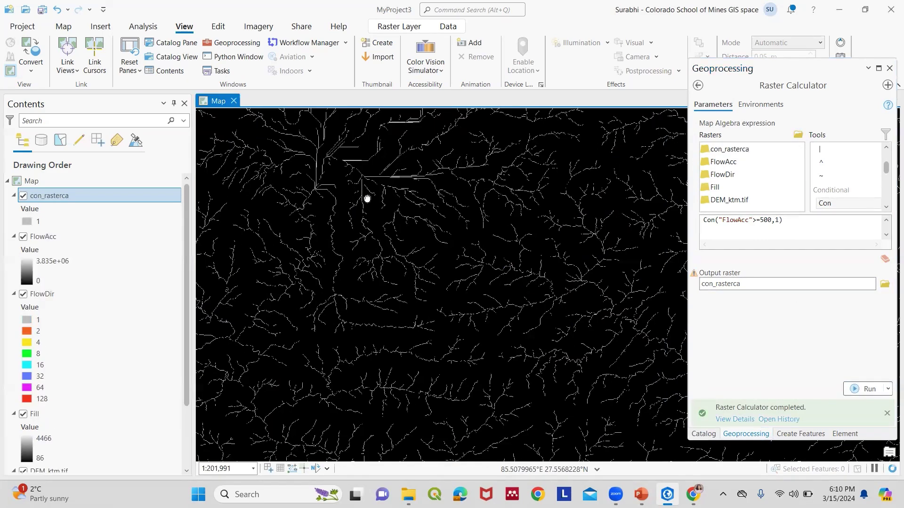
{"action": "scroll", "coordinate": [545, 333], "scroll_direction": "up", "scroll_amount": 2}
{"action": "scroll", "coordinate": [521, 307], "scroll_direction": "down", "scroll_amount": 4}
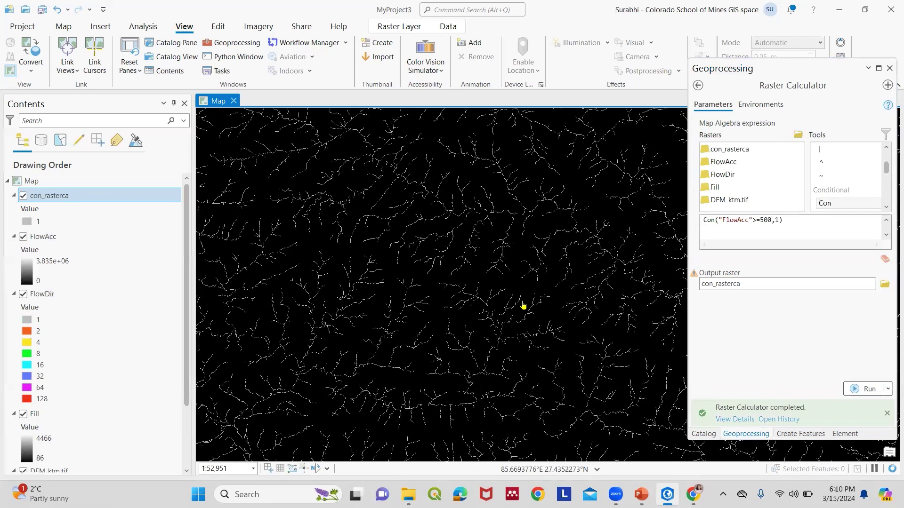
{"action": "scroll", "coordinate": [513, 302], "scroll_direction": "down", "scroll_amount": 3}
{"action": "scroll", "coordinate": [467, 282], "scroll_direction": "up", "scroll_amount": 2}
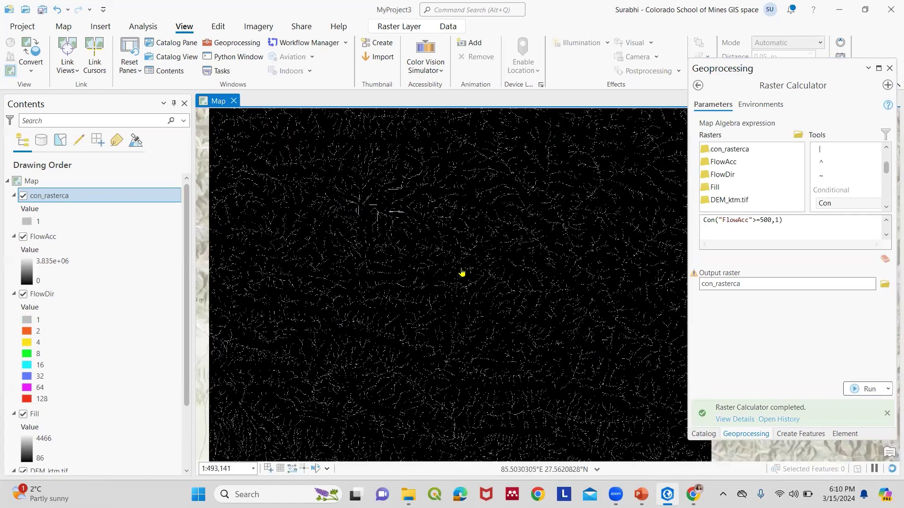
{"action": "scroll", "coordinate": [494, 288], "scroll_direction": "up", "scroll_amount": 4}
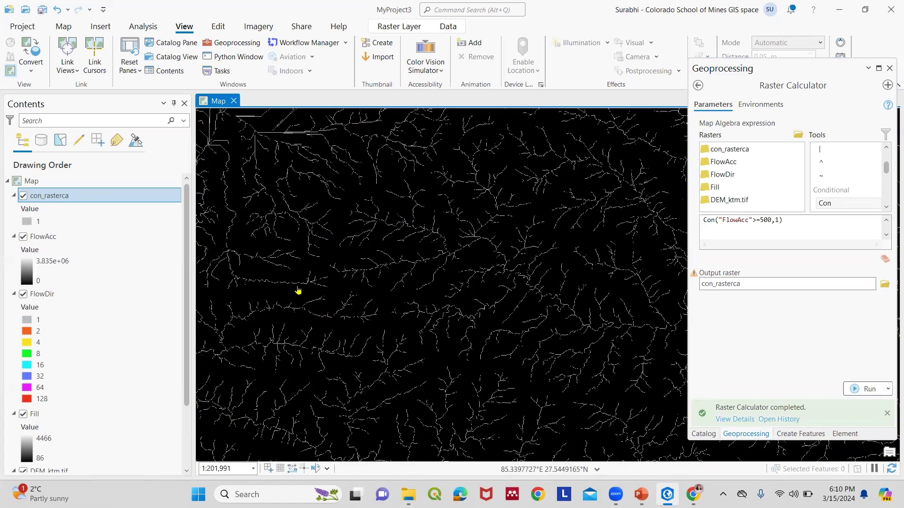
{"action": "scroll", "coordinate": [490, 294], "scroll_direction": "down", "scroll_amount": 5}
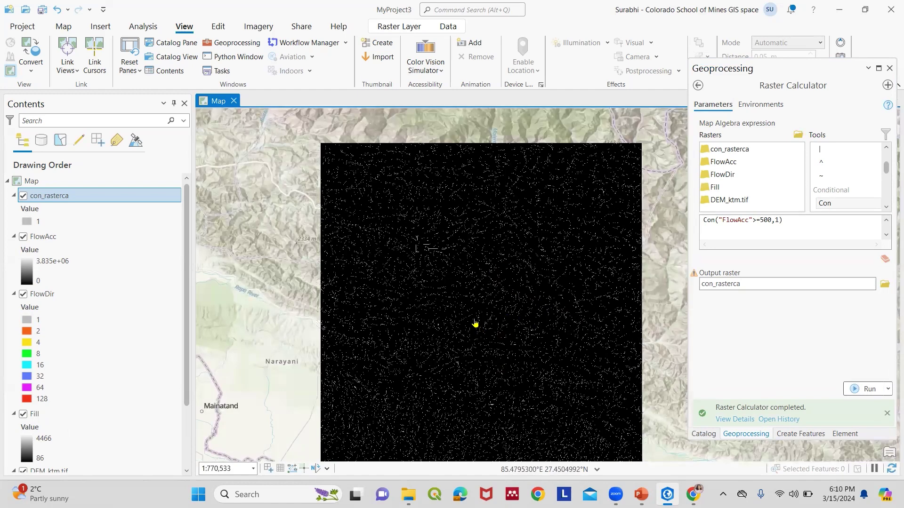
- Open the Stream Order tool from the Hydrology toolset
{"action": "left_click", "coordinate": [698, 86]}
{"action": "left_click", "coordinate": [699, 86]}
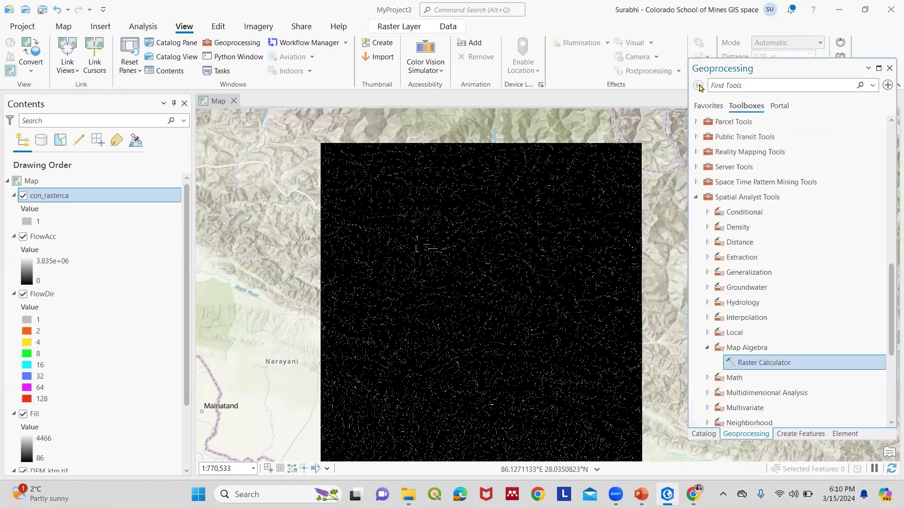
{"action": "left_click", "coordinate": [707, 349]}
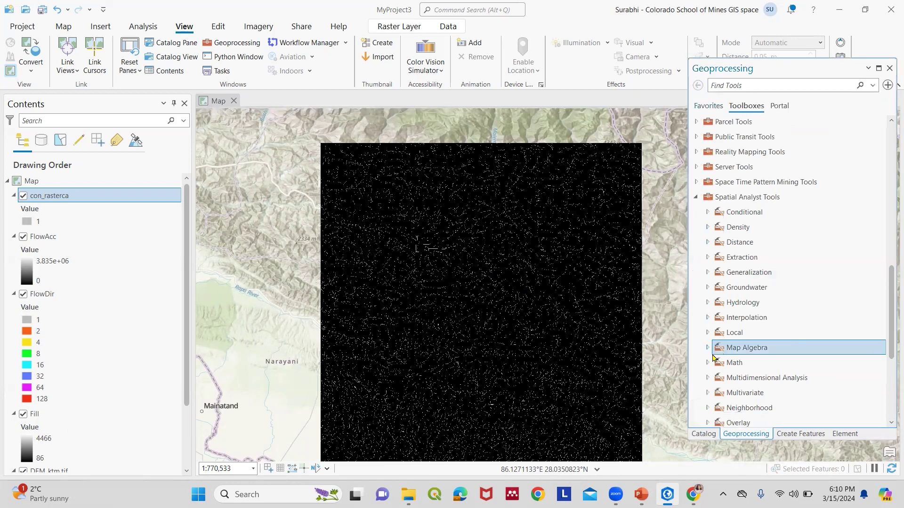
{"action": "left_click", "coordinate": [707, 303]}
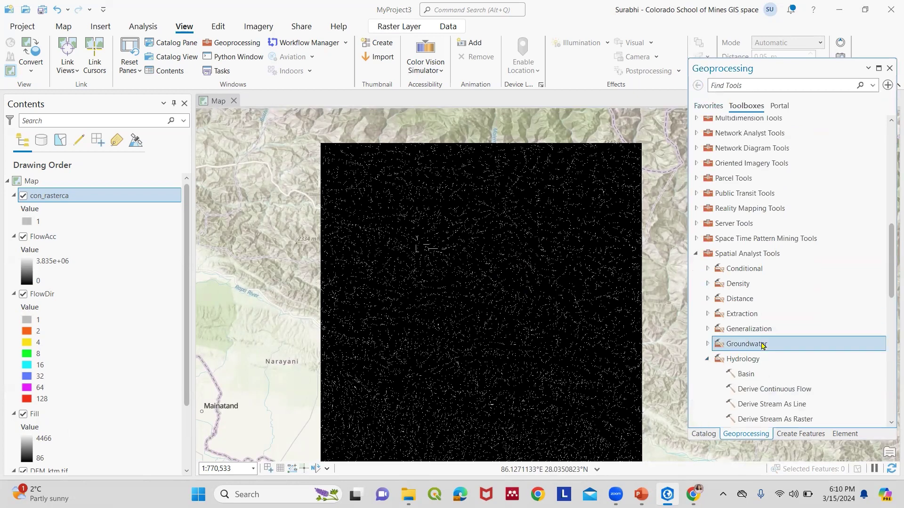
{"action": "scroll", "coordinate": [758, 342], "scroll_direction": "down", "scroll_amount": 4}
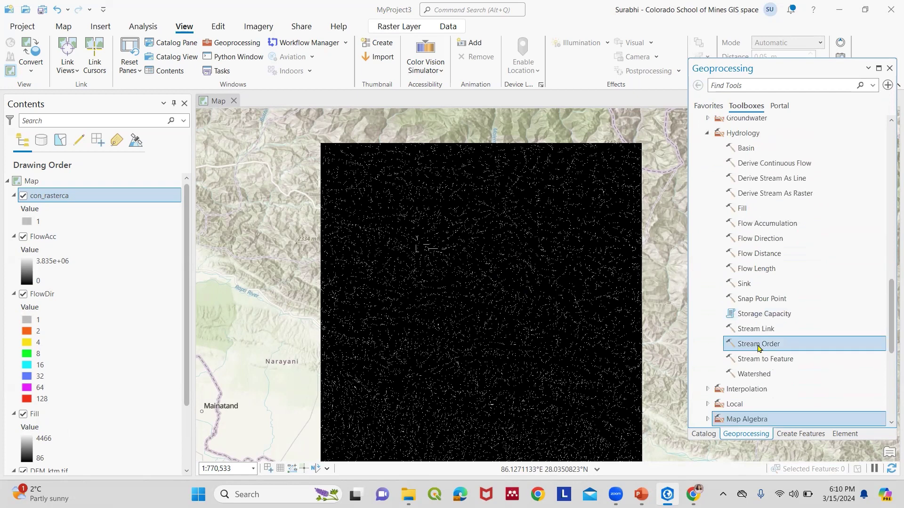
{"action": "left_click", "coordinate": [757, 347]}
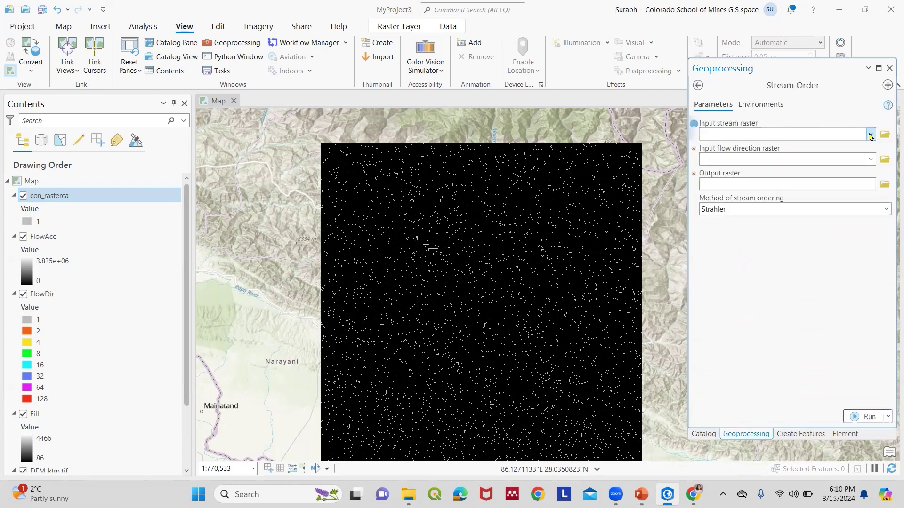
- Compute Strahler order from con_rasterca and FlowDir, outputting StreamOrder
{"action": "left_click", "coordinate": [870, 135]}
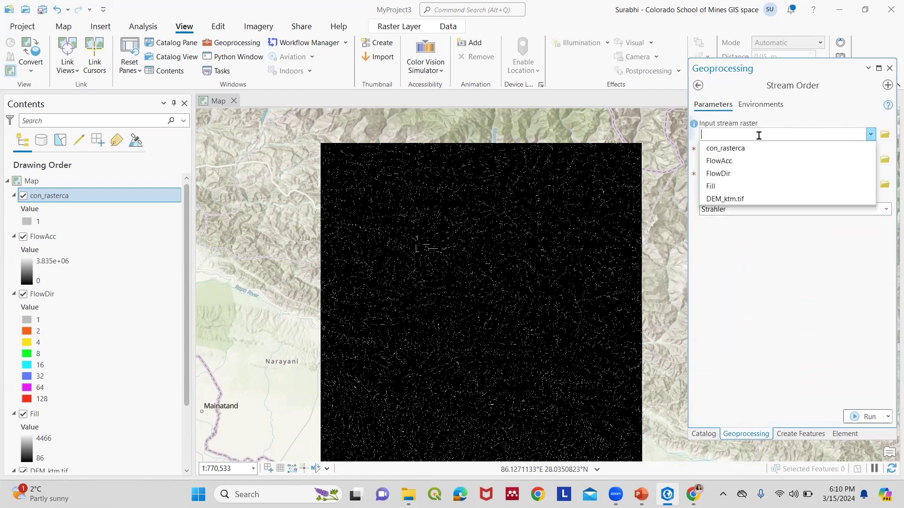
{"action": "left_click", "coordinate": [723, 149]}
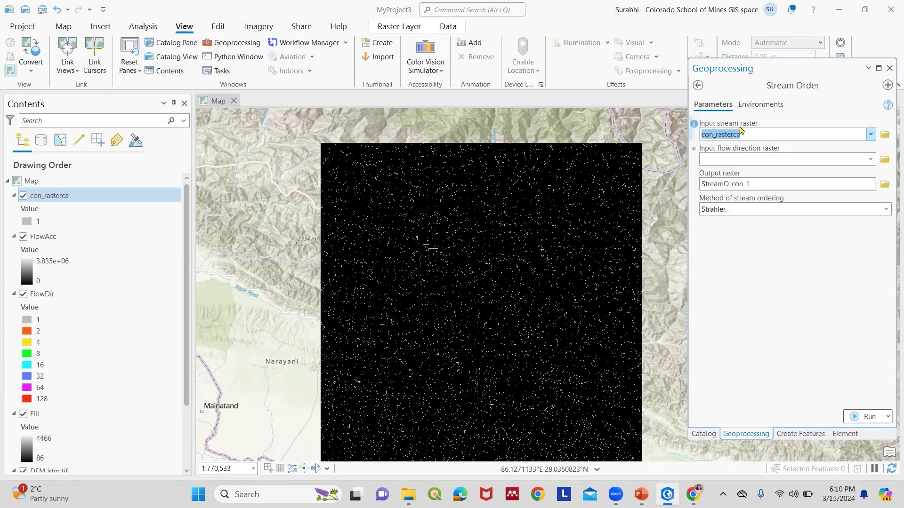
{"action": "left_click", "coordinate": [763, 135]}
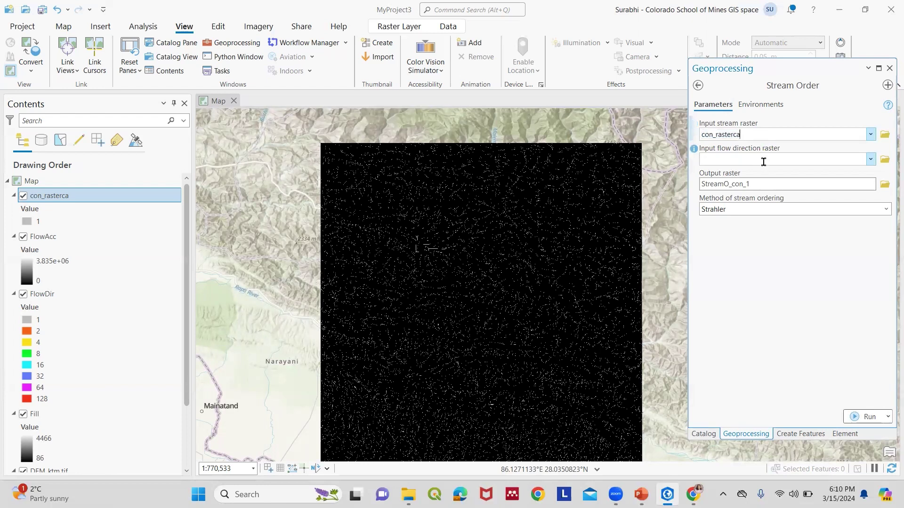
{"action": "left_click", "coordinate": [869, 160]}
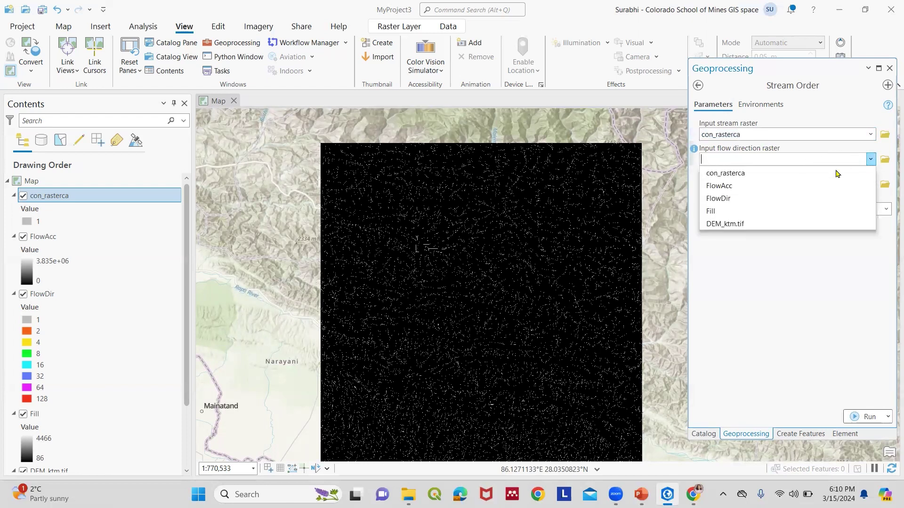
{"action": "left_click", "coordinate": [725, 198]}
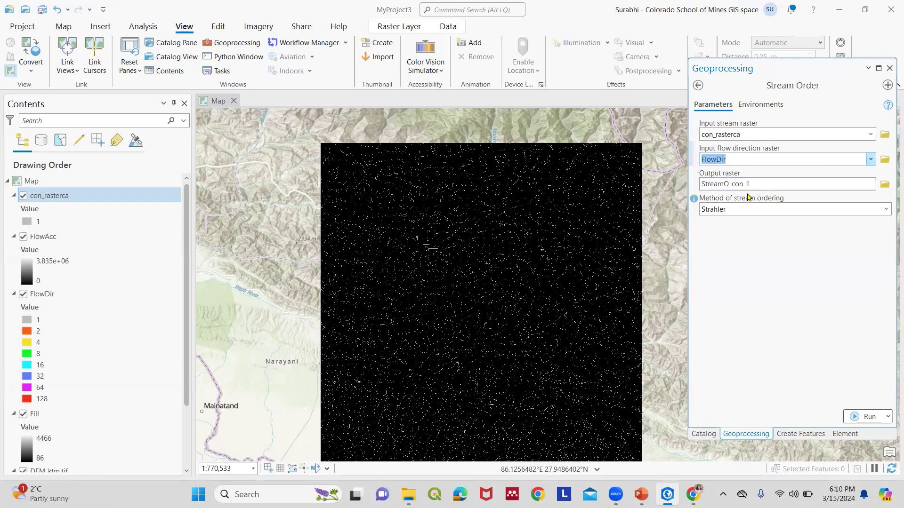
{"action": "left_click", "coordinate": [763, 182]}
{"action": "left_click_drag", "start_coordinate": [854, 184], "coordinate": [878, 190]}
{"action": "type", "text": "rder"}
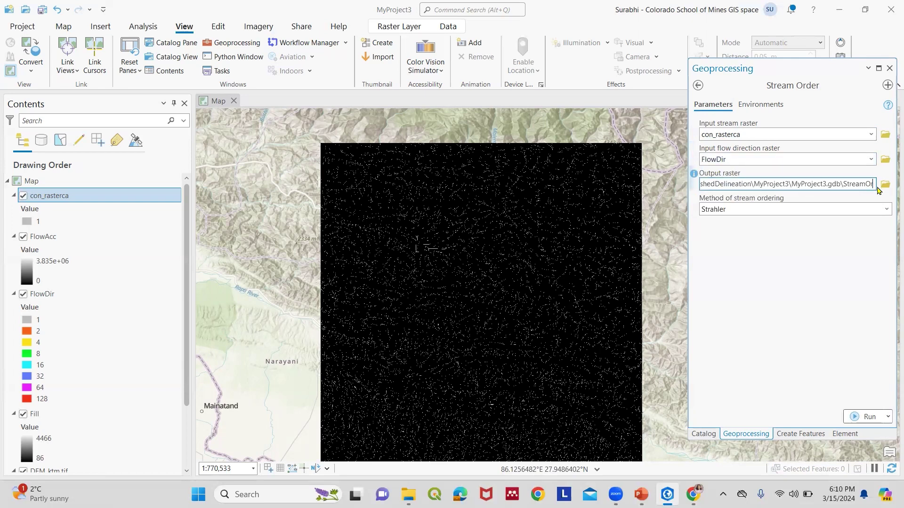
{"action": "left_click", "coordinate": [860, 417]}
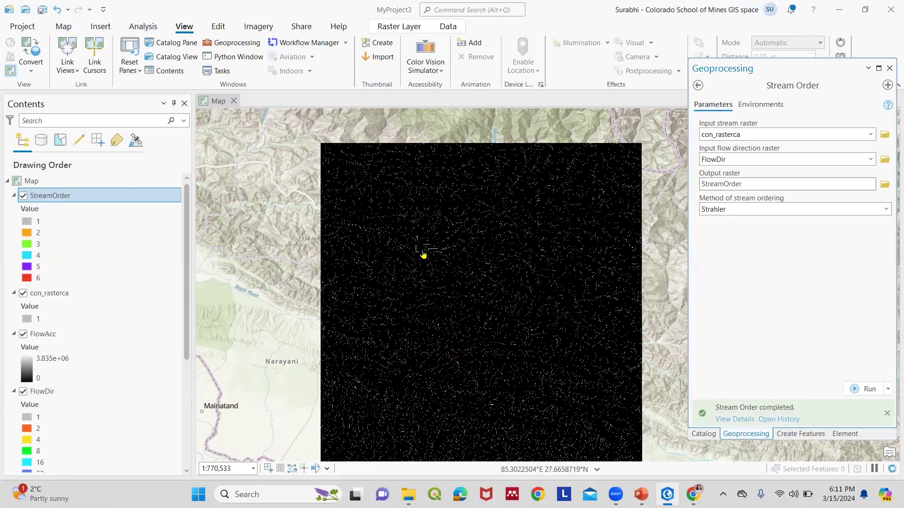
- Zoom and pan the map to inspect the coloured StreamOrder network
{"action": "scroll", "coordinate": [402, 222], "scroll_direction": "up", "scroll_amount": 5}
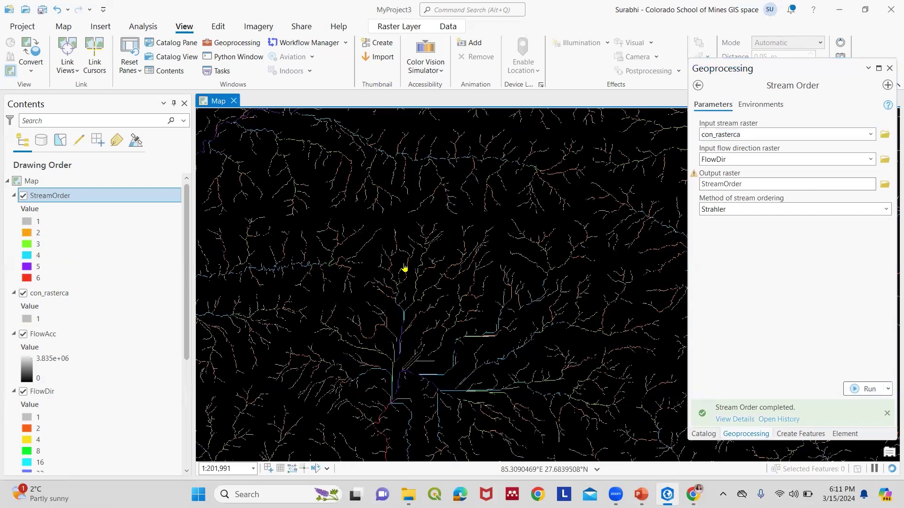
{"action": "scroll", "coordinate": [404, 268], "scroll_direction": "up", "scroll_amount": 5}
{"action": "left_click_drag", "start_coordinate": [486, 299], "coordinate": [502, 356]}
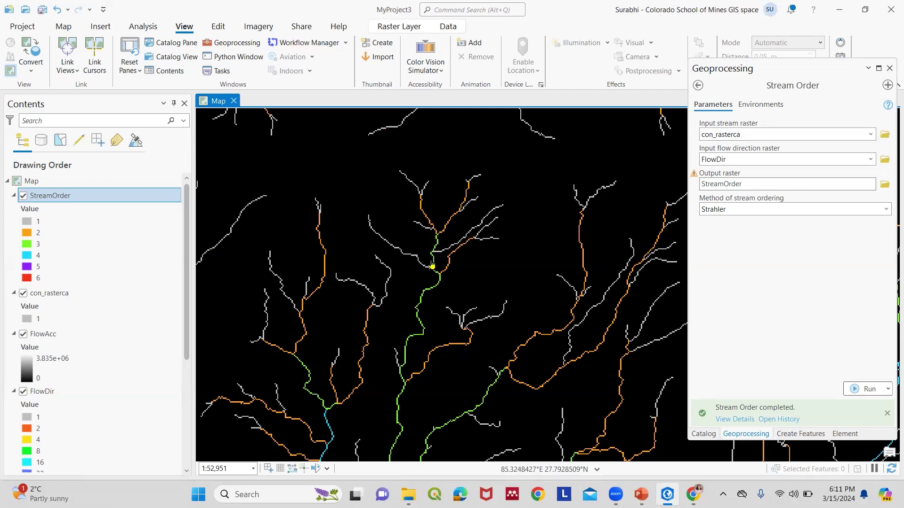
{"action": "scroll", "coordinate": [450, 294], "scroll_direction": "down", "scroll_amount": 2}
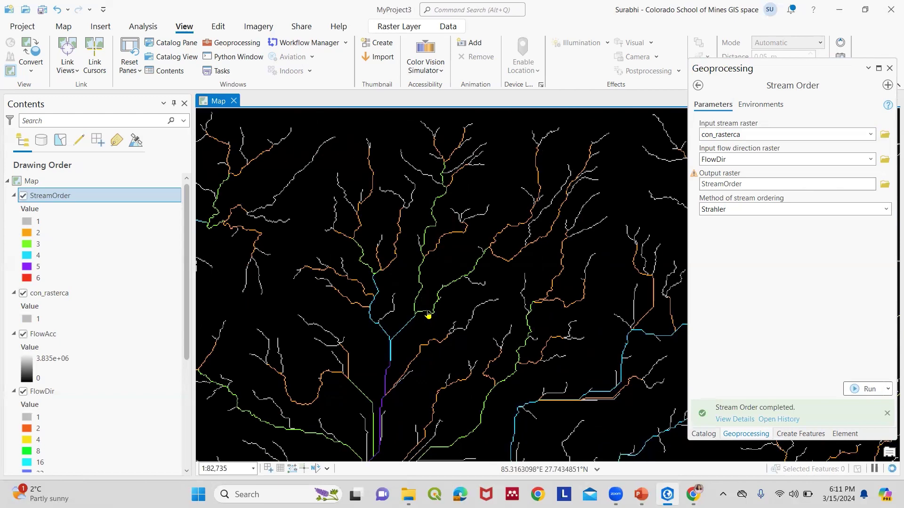
{"action": "left_click_drag", "start_coordinate": [397, 376], "coordinate": [444, 238]}
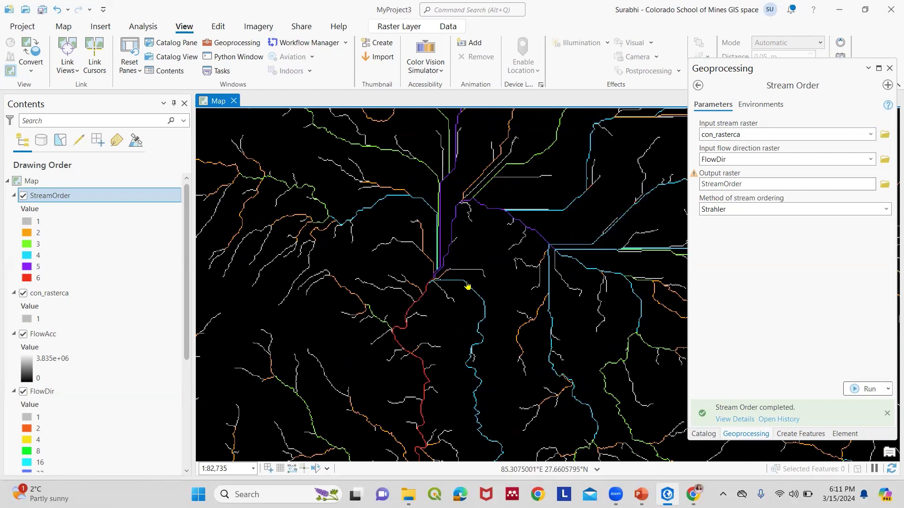
{"action": "scroll", "coordinate": [468, 286], "scroll_direction": "down", "scroll_amount": 3}
{"action": "scroll", "coordinate": [519, 263], "scroll_direction": "down", "scroll_amount": 5}
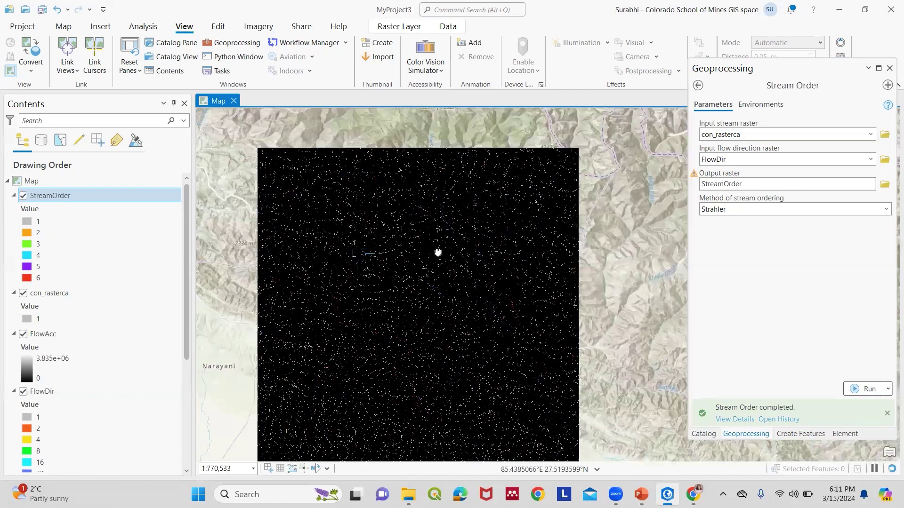
{"action": "scroll", "coordinate": [473, 213], "scroll_direction": "up", "scroll_amount": 2}
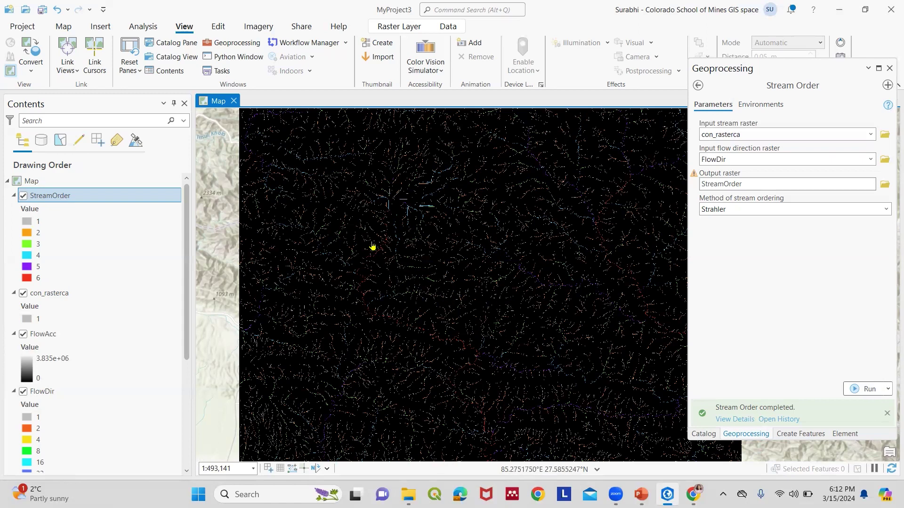
{"action": "scroll", "coordinate": [374, 223], "scroll_direction": "up", "scroll_amount": 2}
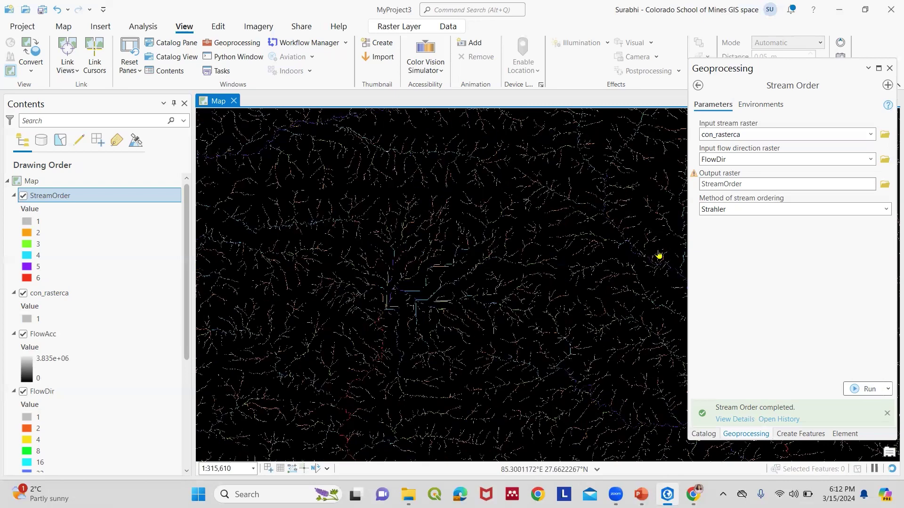
- Start a new feature class in the Data folder from the Catalog pane
{"action": "left_click", "coordinate": [698, 85]}
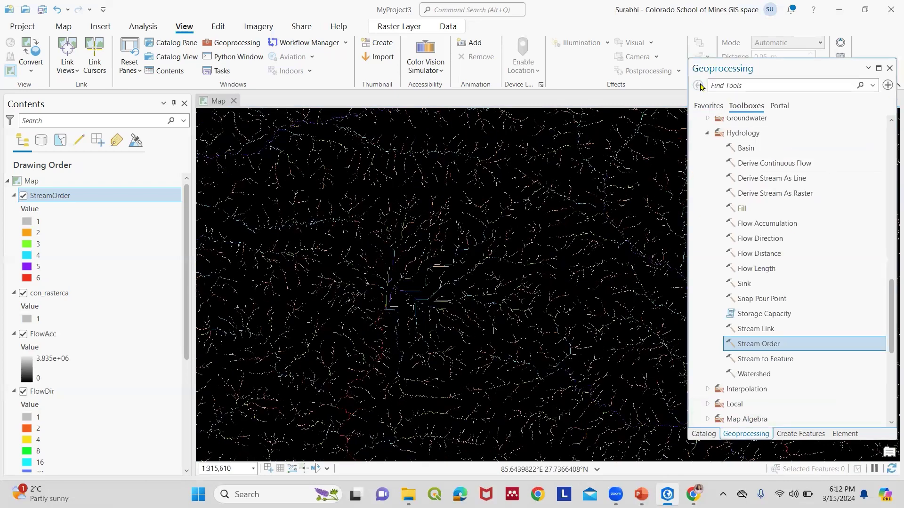
{"action": "left_click", "coordinate": [170, 43]}
{"action": "left_click", "coordinate": [729, 205]}
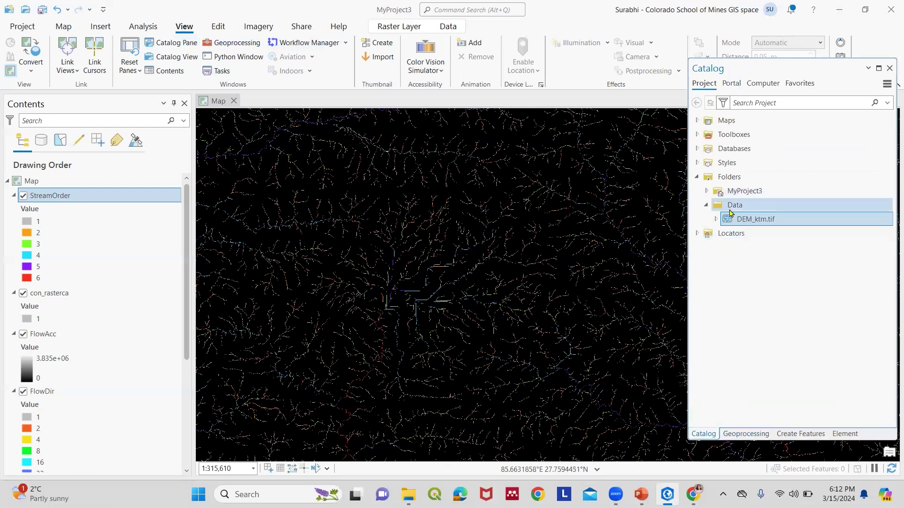
{"action": "mouse_move", "coordinate": [737, 205]}
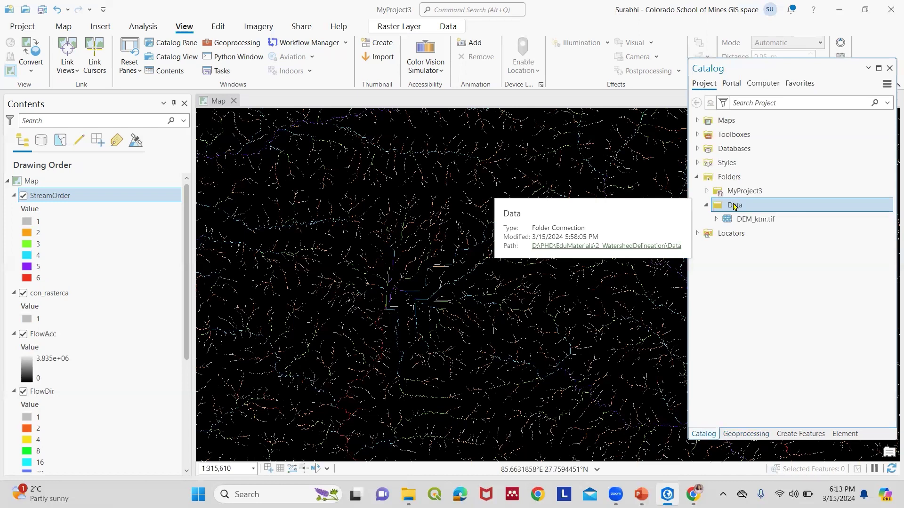
{"action": "right_click", "coordinate": [734, 206]}
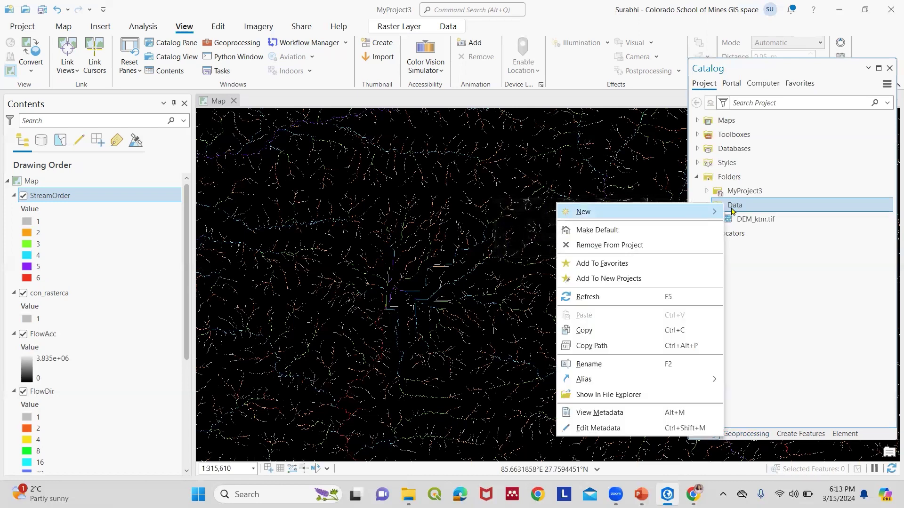
{"action": "mouse_move", "coordinate": [680, 210]}
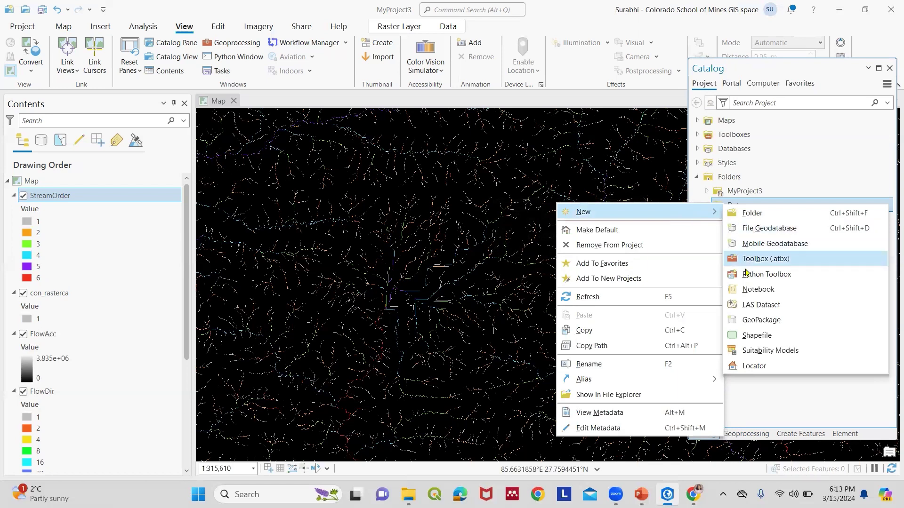
{"action": "left_click", "coordinate": [753, 335]}
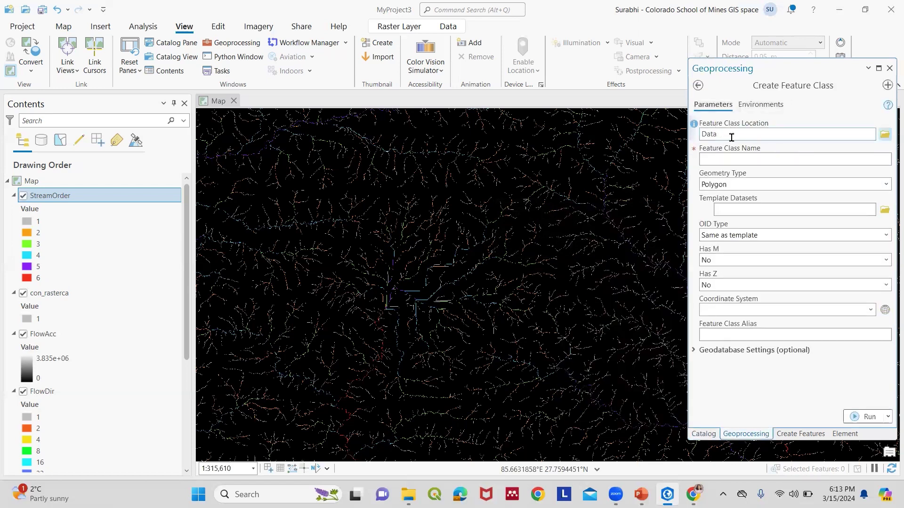
- Create feature class PourPoint with Point geometry and the Current Map coordinate system
{"action": "left_click", "coordinate": [712, 159]}
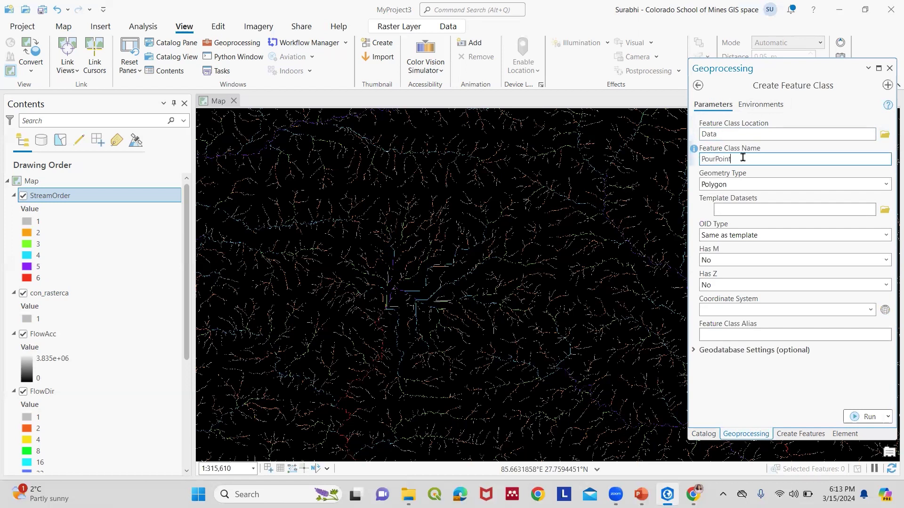
{"action": "left_click", "coordinate": [885, 185]}
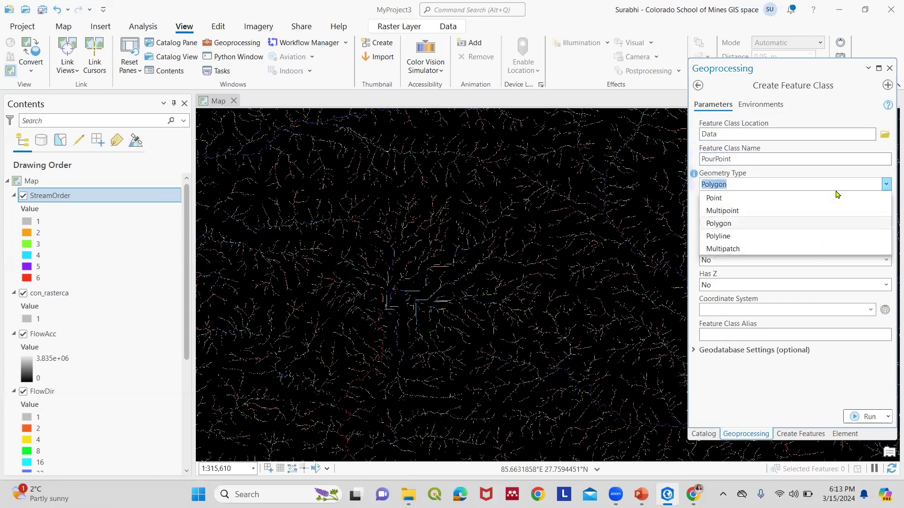
{"action": "left_click", "coordinate": [819, 198]}
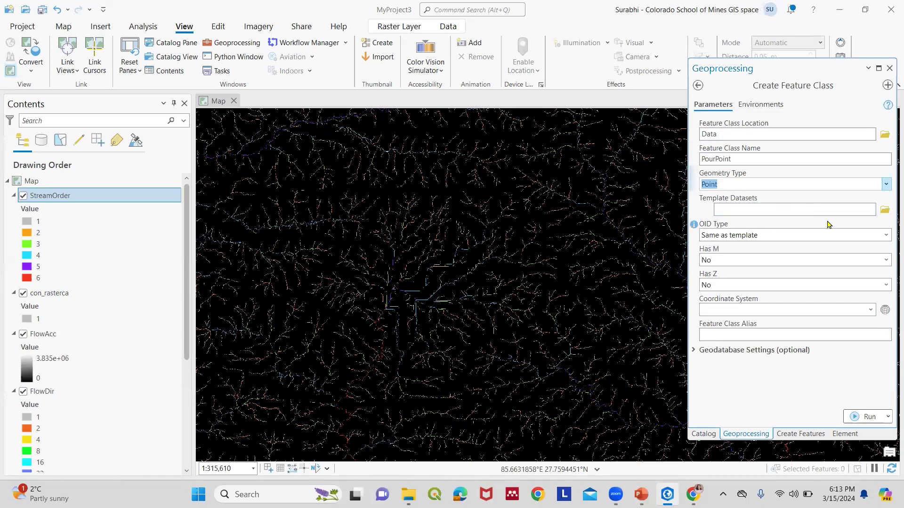
{"action": "left_click", "coordinate": [871, 309]}
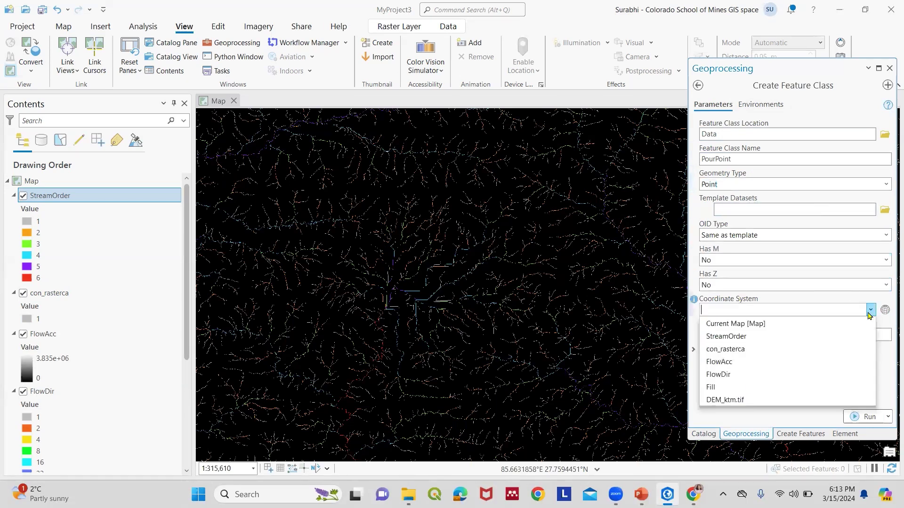
{"action": "left_click", "coordinate": [779, 326]}
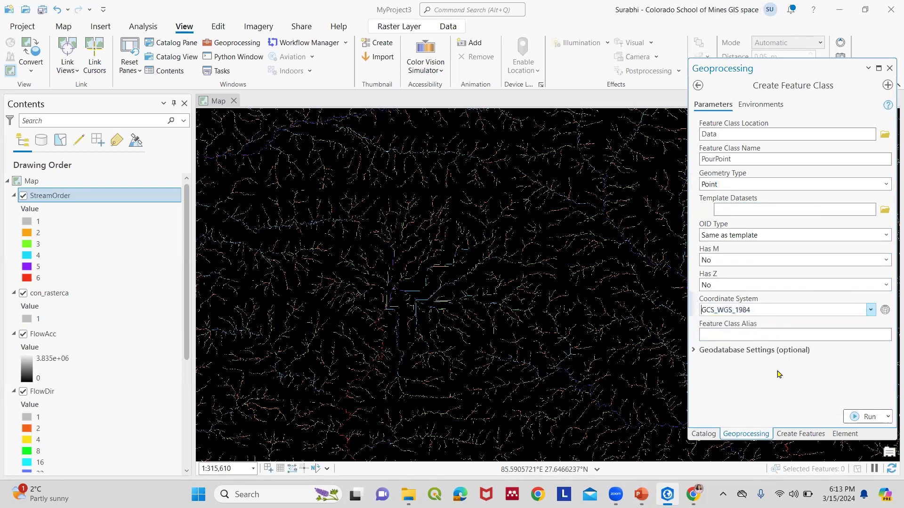
{"action": "left_click", "coordinate": [856, 414]}
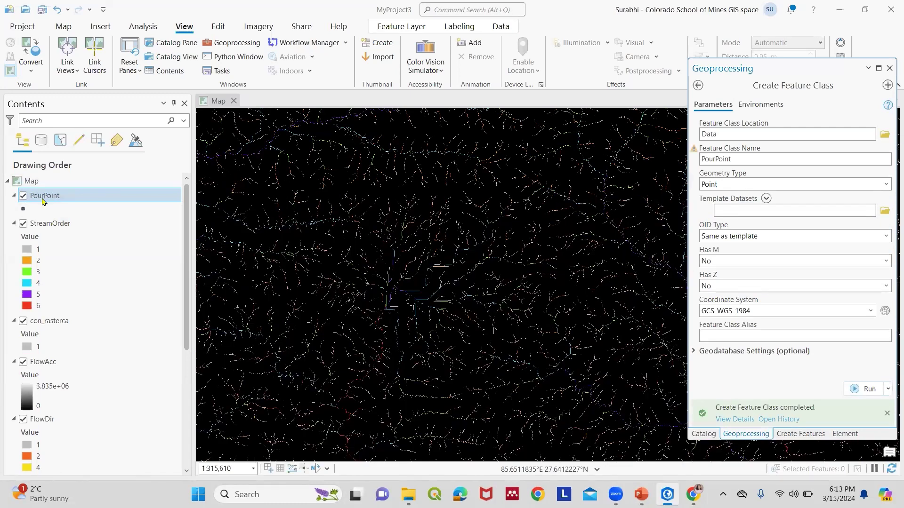
{"action": "left_click", "coordinate": [418, 294]}
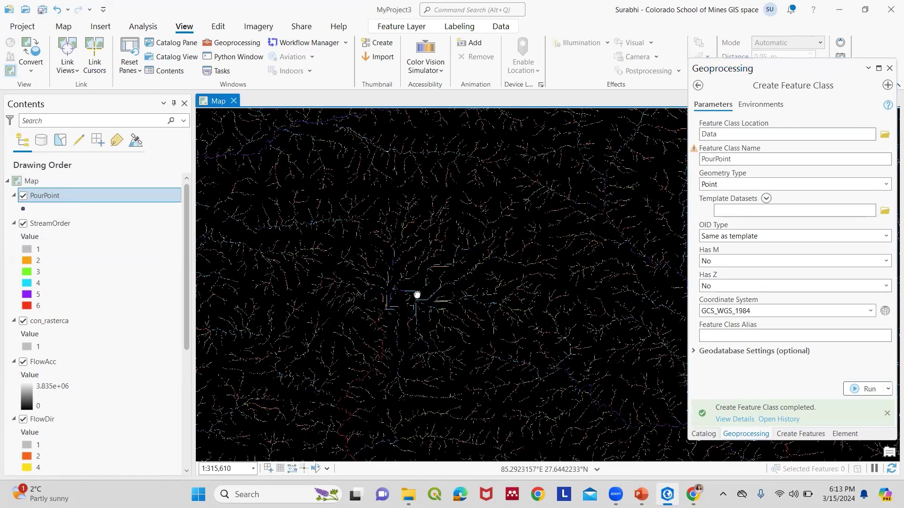
{"action": "key", "text": "Left"}
{"action": "key", "text": "Down"}
{"action": "key", "text": "Left"}
{"action": "key", "text": "Down"}
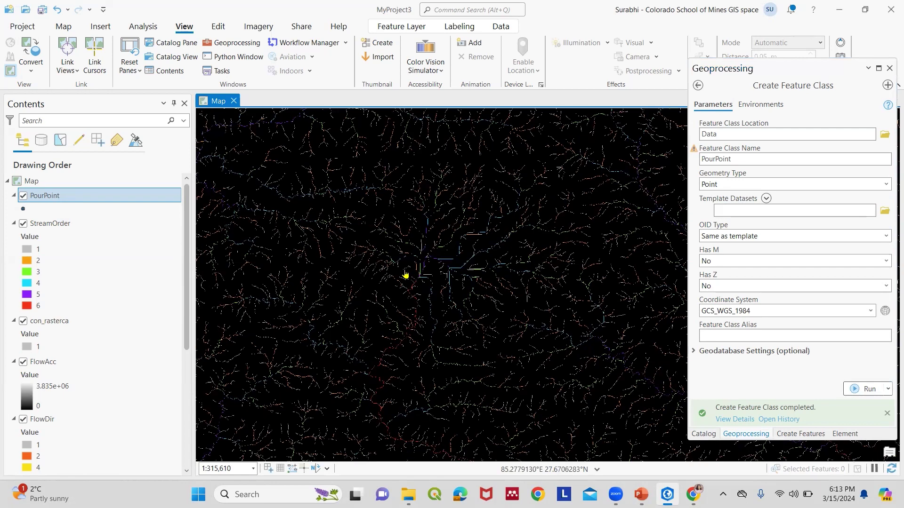
{"action": "scroll", "coordinate": [406, 275], "scroll_direction": "up", "scroll_amount": 3}
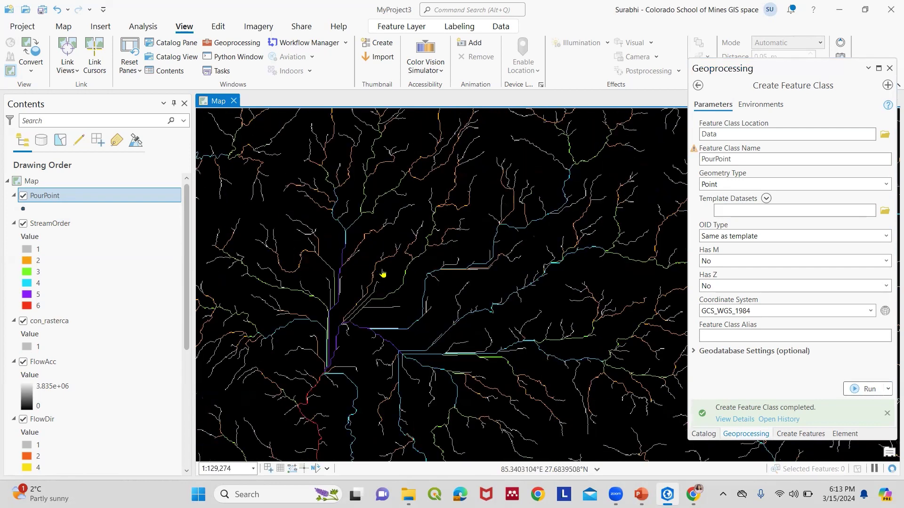
{"action": "scroll", "coordinate": [413, 208], "scroll_direction": "down", "scroll_amount": 2}
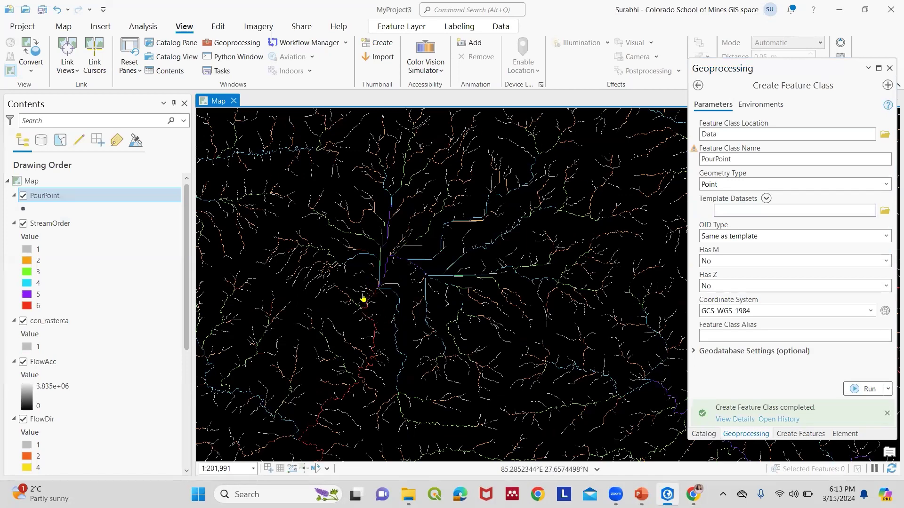
{"action": "scroll", "coordinate": [390, 297], "scroll_direction": "up", "scroll_amount": 4}
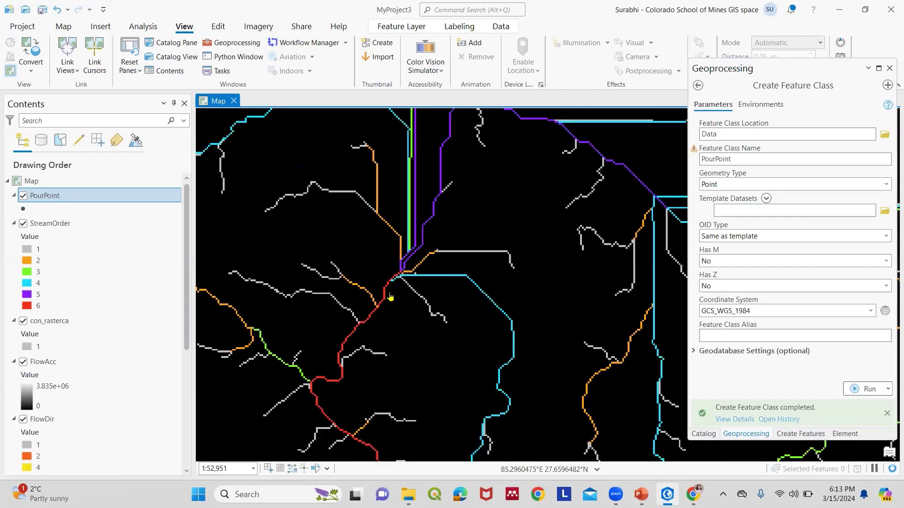
{"action": "scroll", "coordinate": [390, 296], "scroll_direction": "up", "scroll_amount": 3}
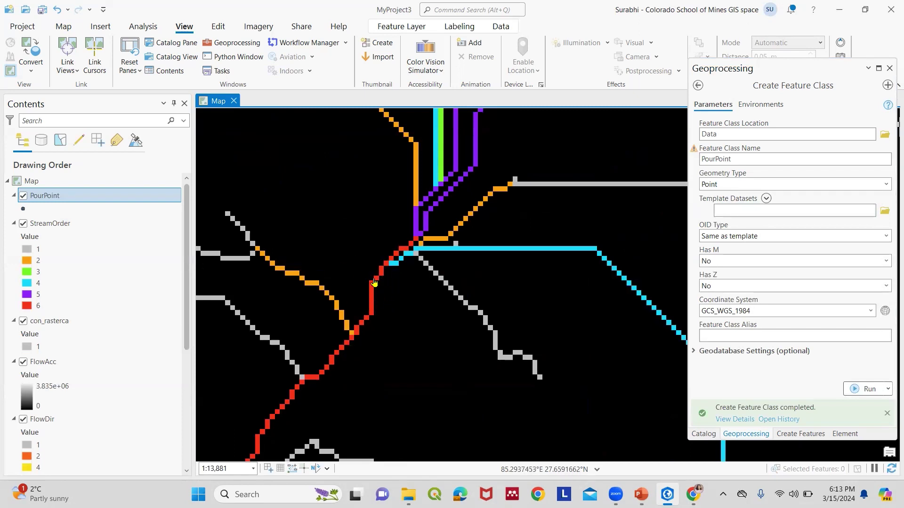
{"action": "scroll", "coordinate": [374, 282], "scroll_direction": "down", "scroll_amount": 5}
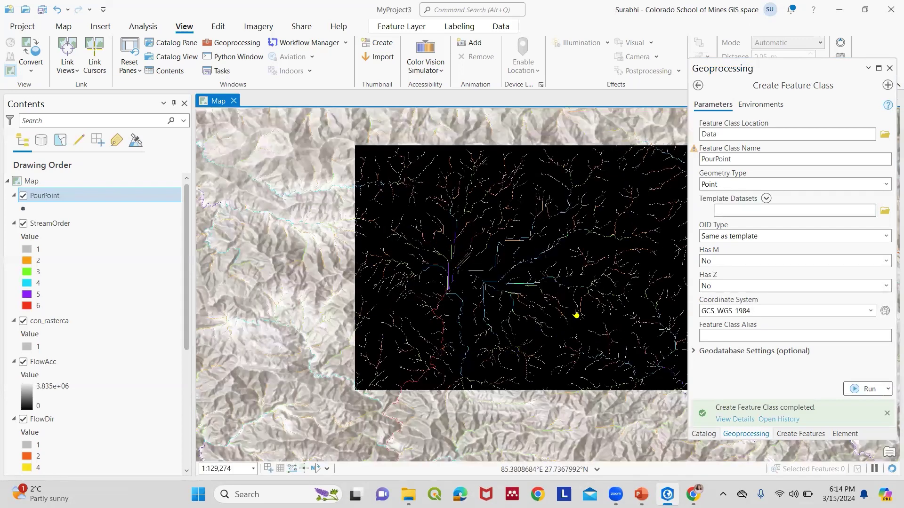
{"action": "scroll", "coordinate": [482, 180], "scroll_direction": "down", "scroll_amount": 2}
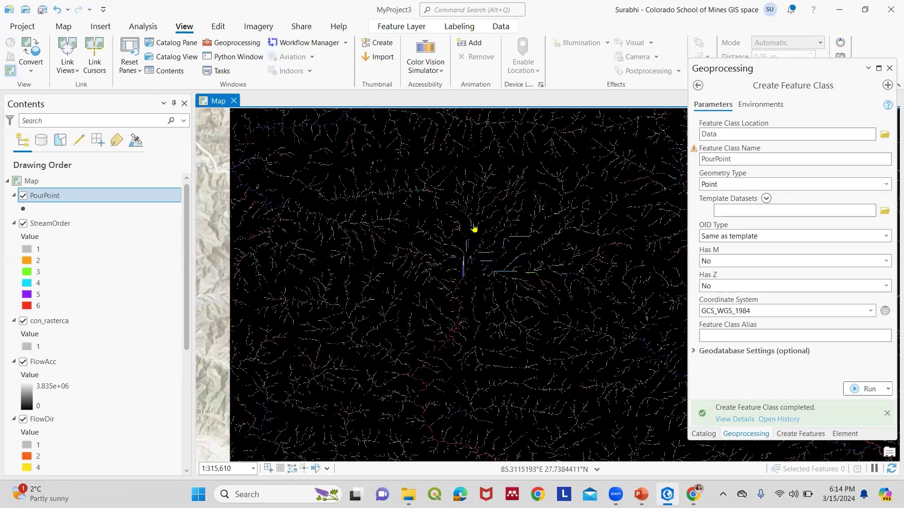
{"action": "scroll", "coordinate": [474, 229], "scroll_direction": "up", "scroll_amount": 4}
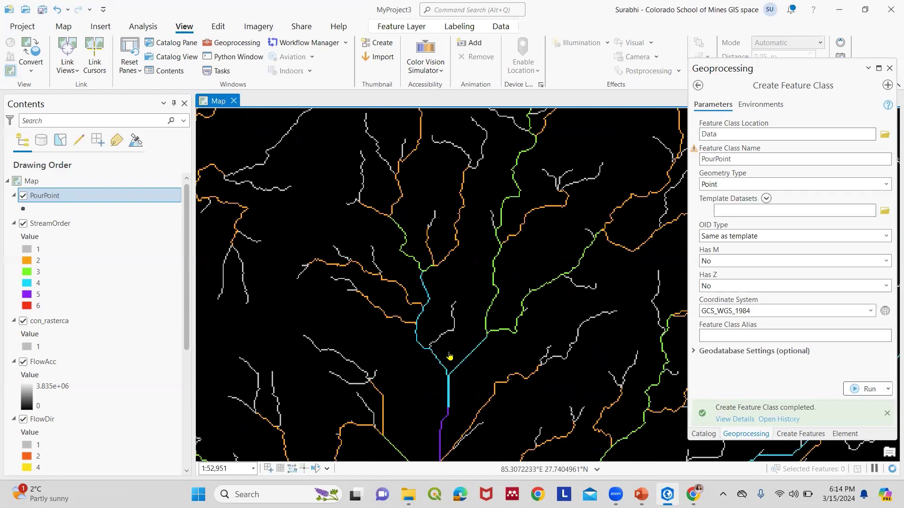
{"action": "left_click_drag", "start_coordinate": [460, 319], "coordinate": [454, 410]}
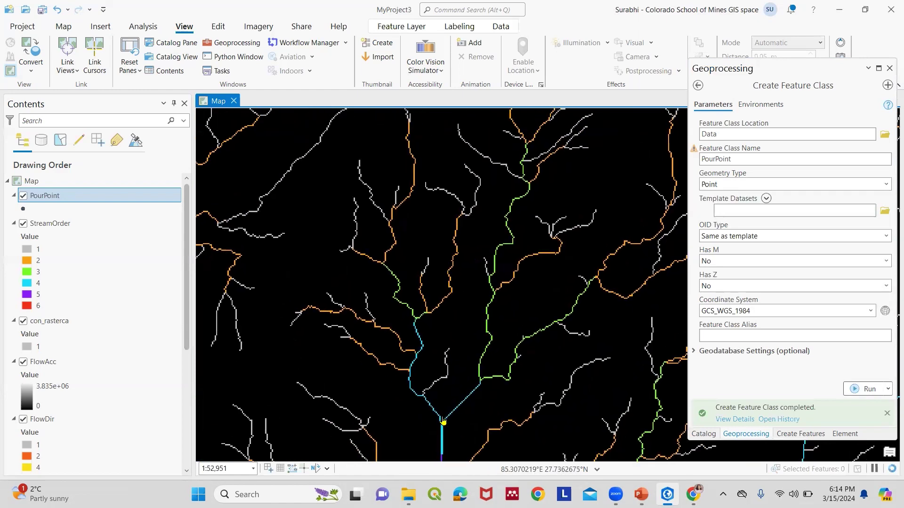
{"action": "scroll", "coordinate": [446, 396], "scroll_direction": "down", "scroll_amount": 2}
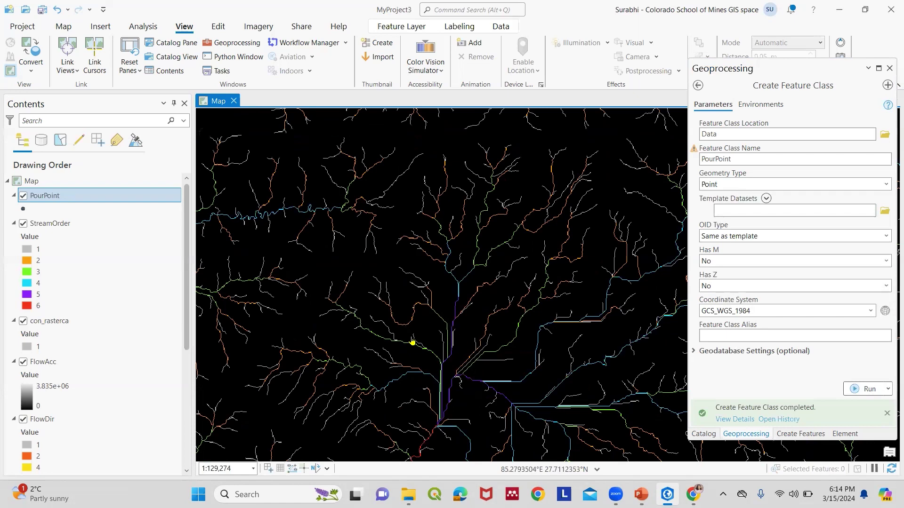
{"action": "left_click_drag", "start_coordinate": [467, 382], "coordinate": [406, 282]}
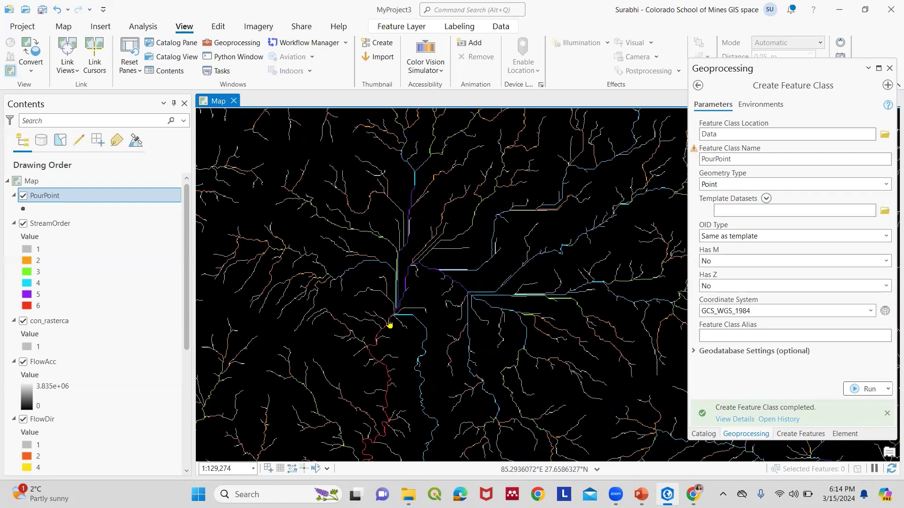
{"action": "scroll", "coordinate": [385, 323], "scroll_direction": "up", "scroll_amount": 2}
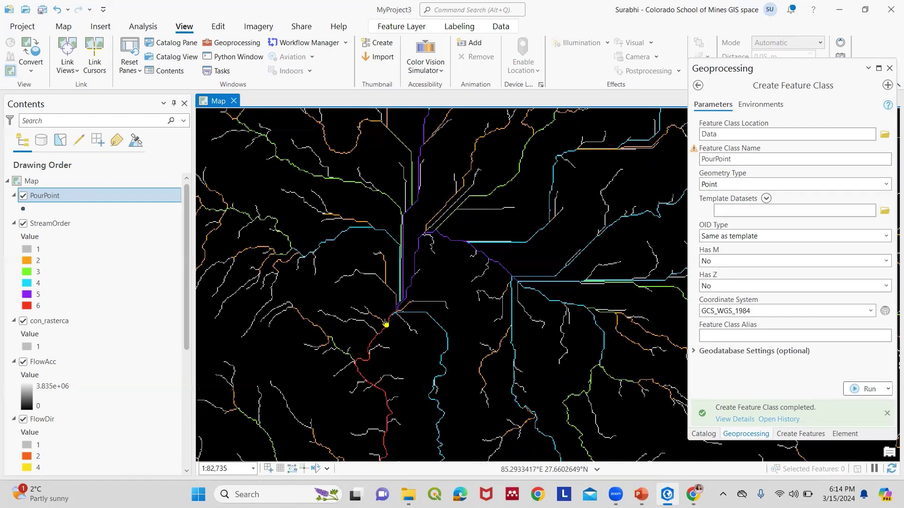
{"action": "scroll", "coordinate": [387, 325], "scroll_direction": "up", "scroll_amount": 2}
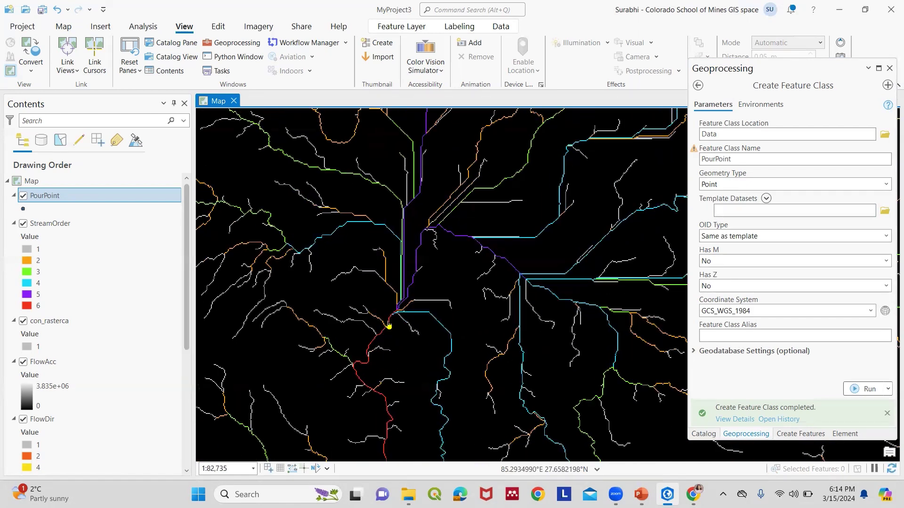
{"action": "left_click", "coordinate": [54, 197]}
{"action": "left_click", "coordinate": [83, 194]}
{"action": "key", "text": "Return"}
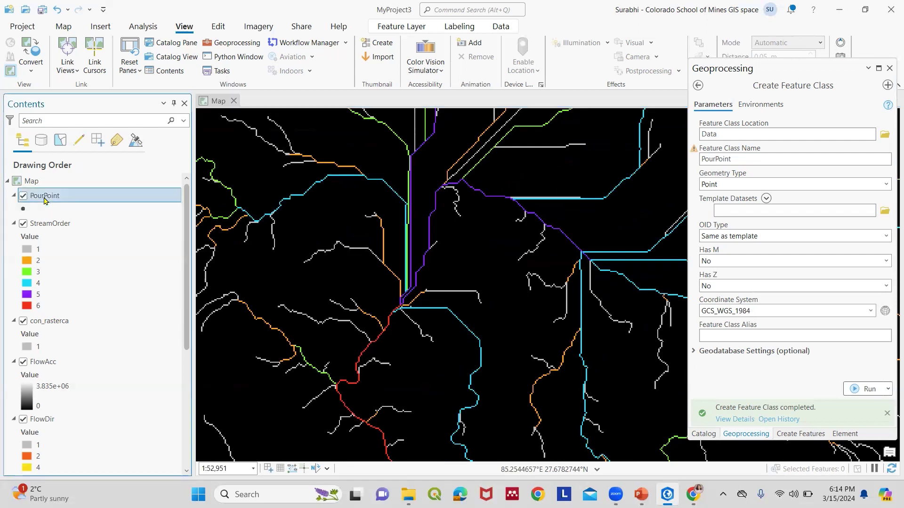
- Place a PourPoint point on the red stream below the cyan confluence and save
{"action": "left_click", "coordinate": [228, 33]}
{"action": "left_click", "coordinate": [317, 49]}
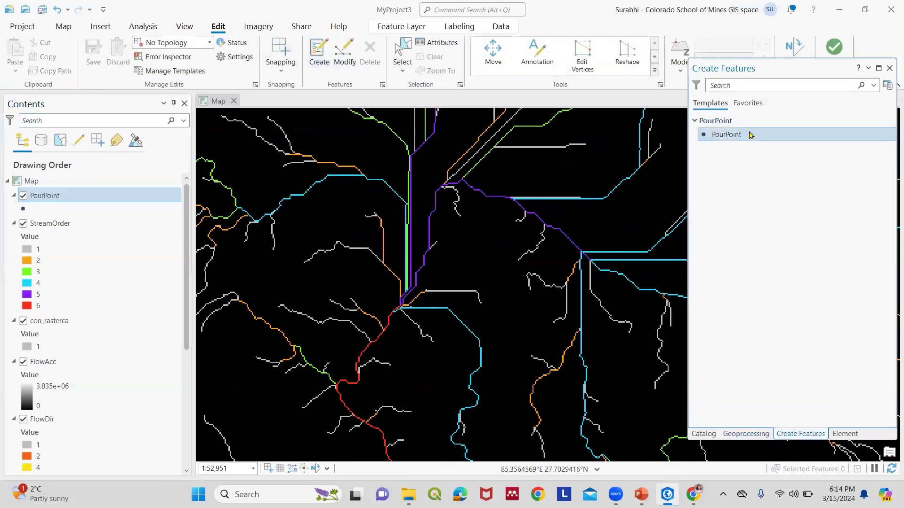
{"action": "left_click", "coordinate": [732, 139]}
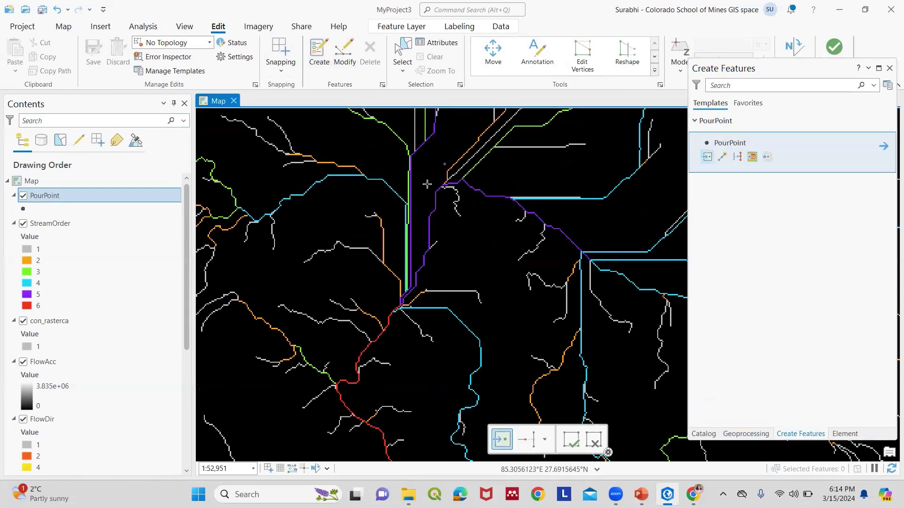
{"action": "scroll", "coordinate": [379, 336], "scroll_direction": "up", "scroll_amount": 2}
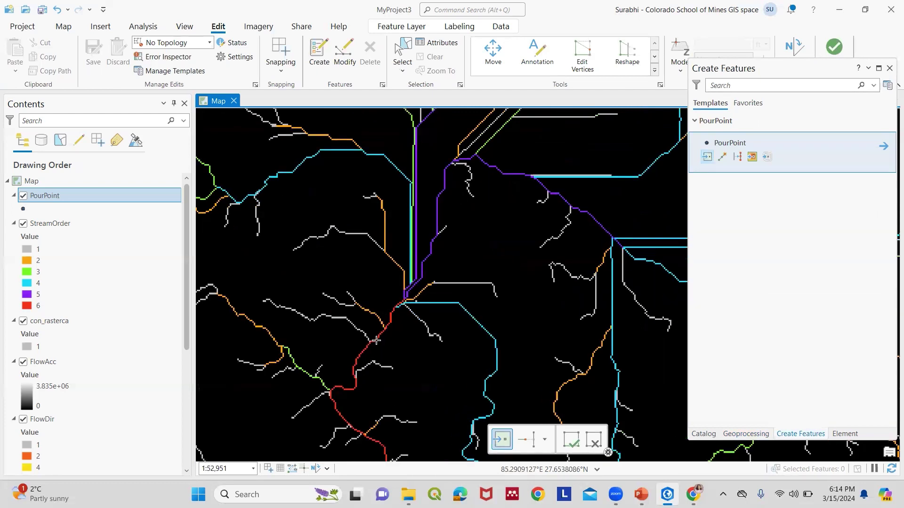
{"action": "scroll", "coordinate": [408, 264], "scroll_direction": "up", "scroll_amount": 4}
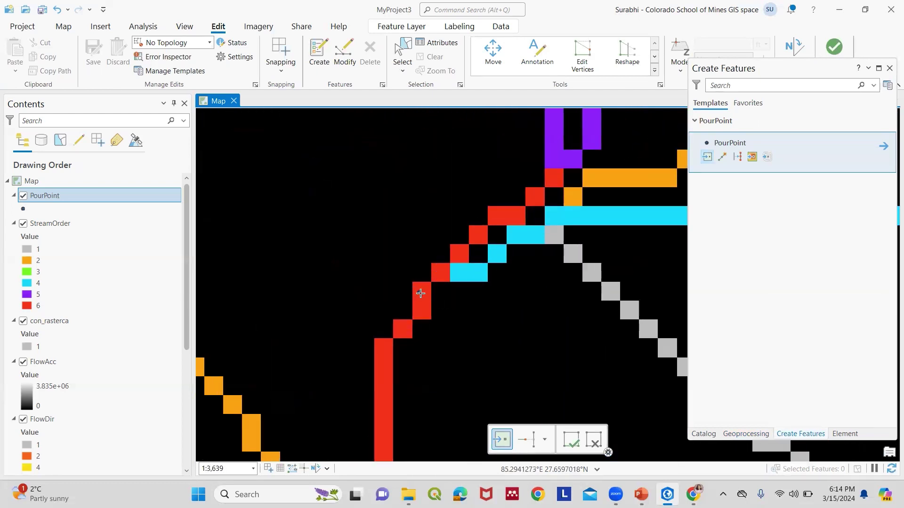
{"action": "left_click", "coordinate": [420, 292]}
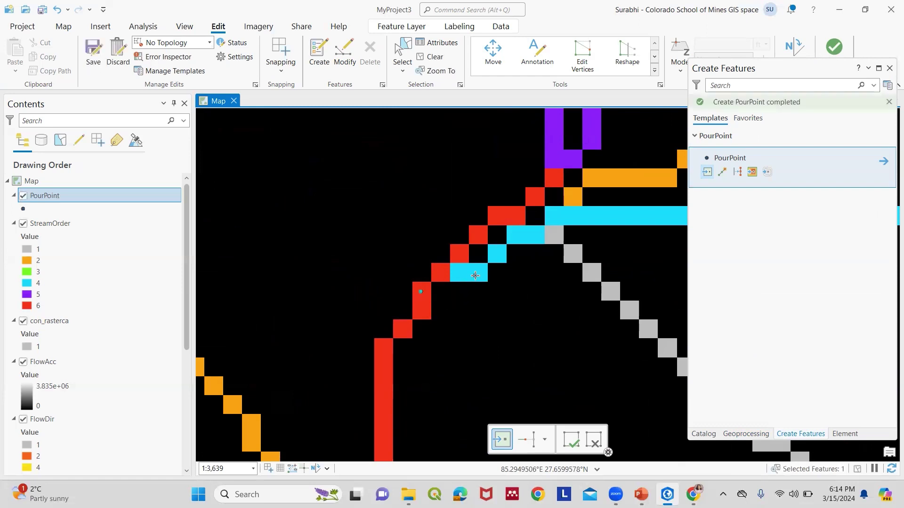
{"action": "left_click", "coordinate": [571, 440]}
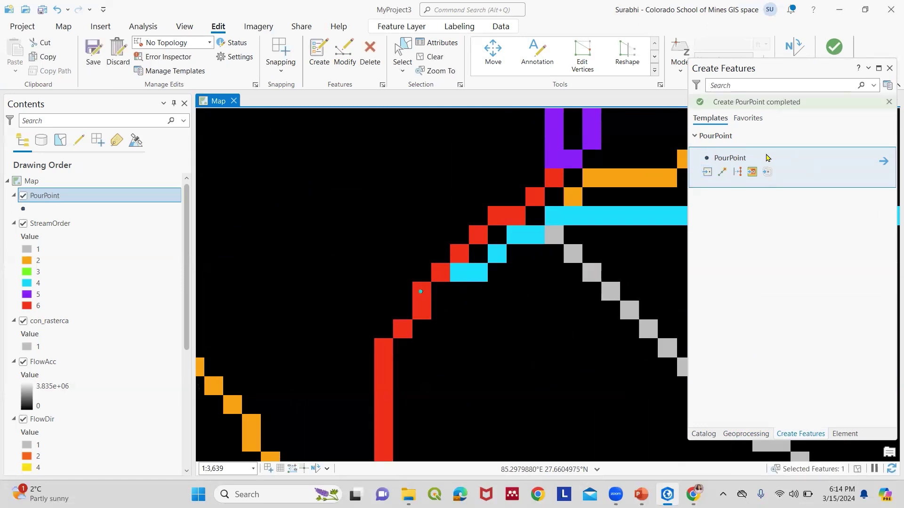
{"action": "left_click", "coordinate": [93, 52]}
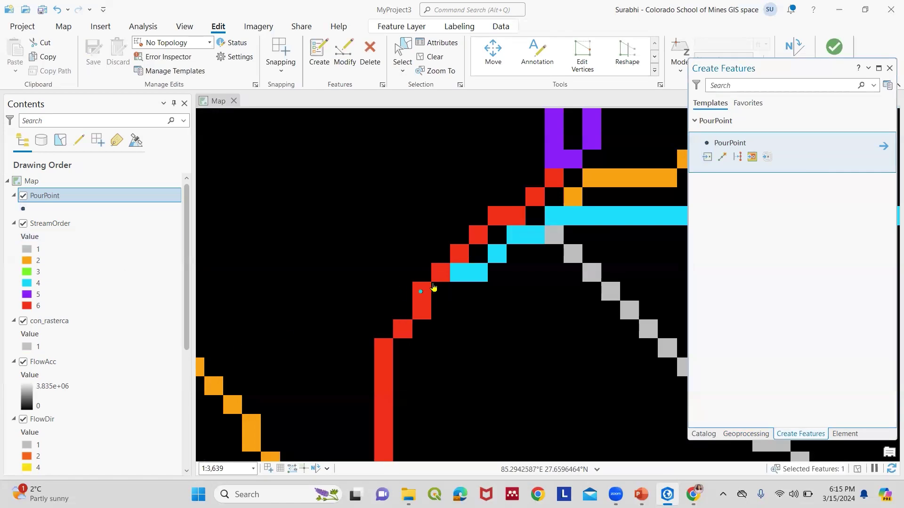
{"action": "right_click", "coordinate": [48, 197]}
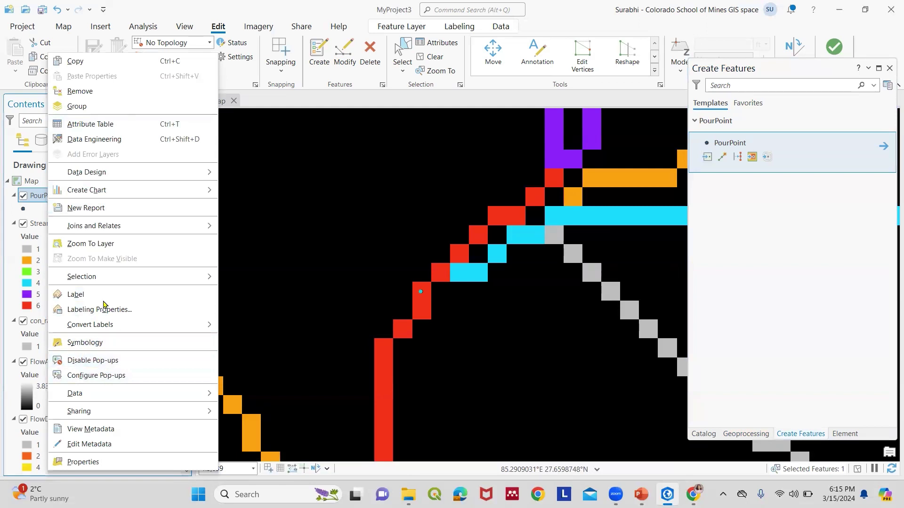
{"action": "left_click", "coordinate": [92, 125]}
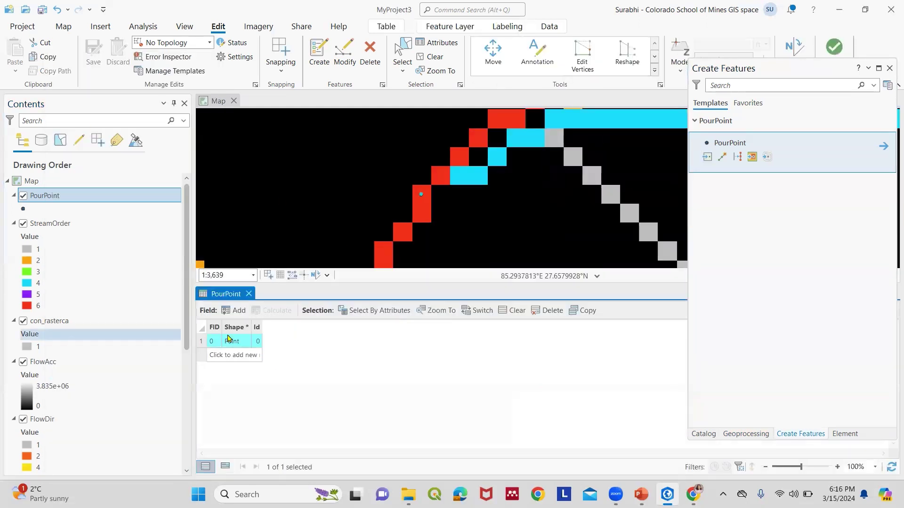
{"action": "left_click", "coordinate": [217, 341]}
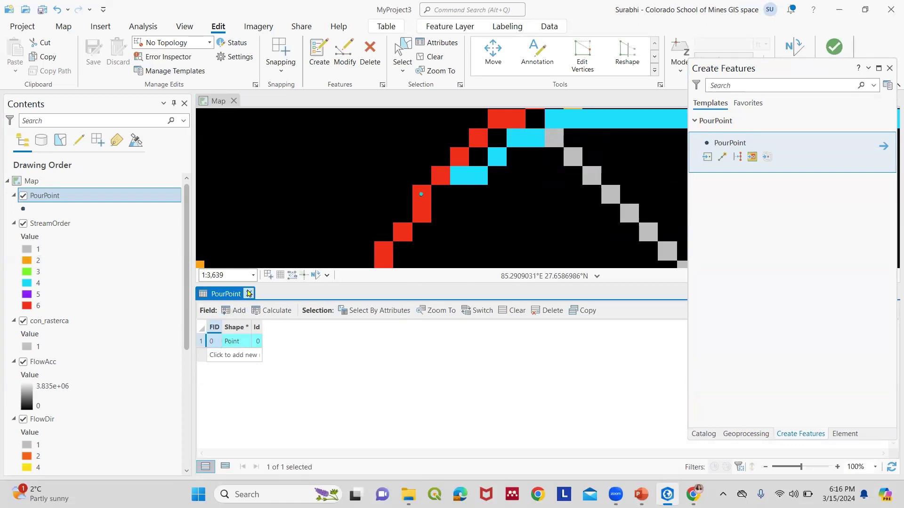
{"action": "left_click", "coordinate": [249, 294]}
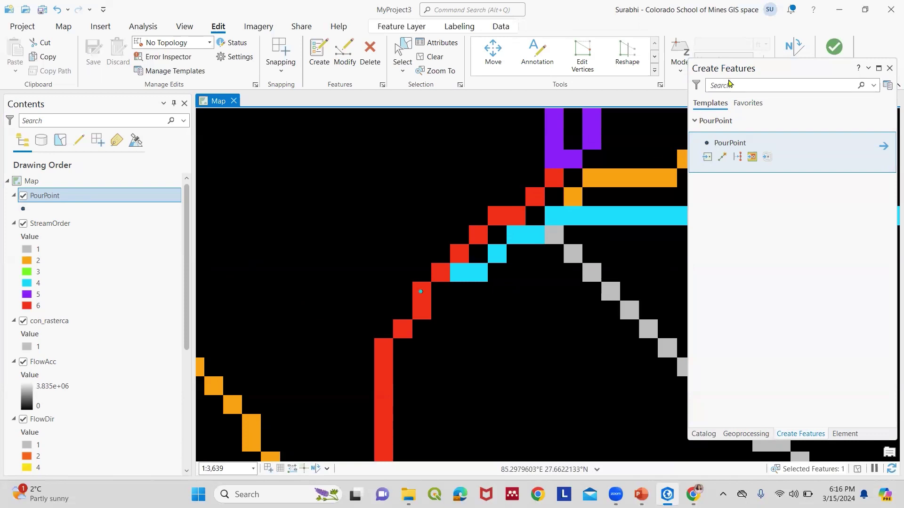
{"action": "left_click", "coordinate": [176, 27]}
- Run Watershed with flow direction FlowDir and pour point PourPoint (field Id), output Watersh_Flow1
{"action": "left_click", "coordinate": [233, 42]}
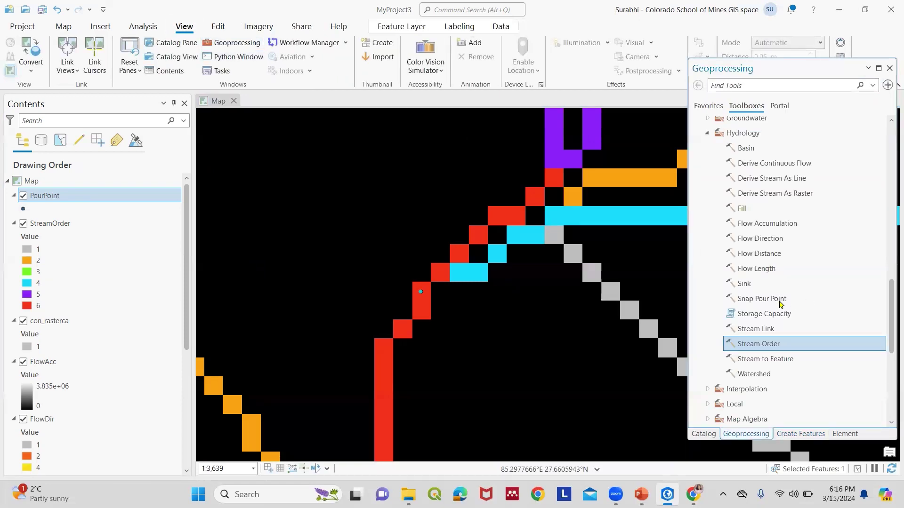
{"action": "left_click", "coordinate": [769, 374]}
{"action": "left_click", "coordinate": [733, 134]}
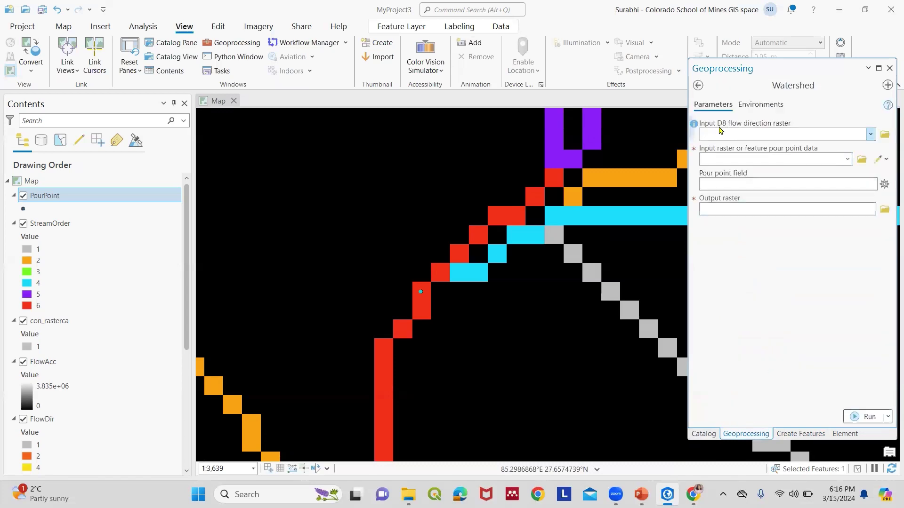
{"action": "left_click", "coordinate": [870, 135]}
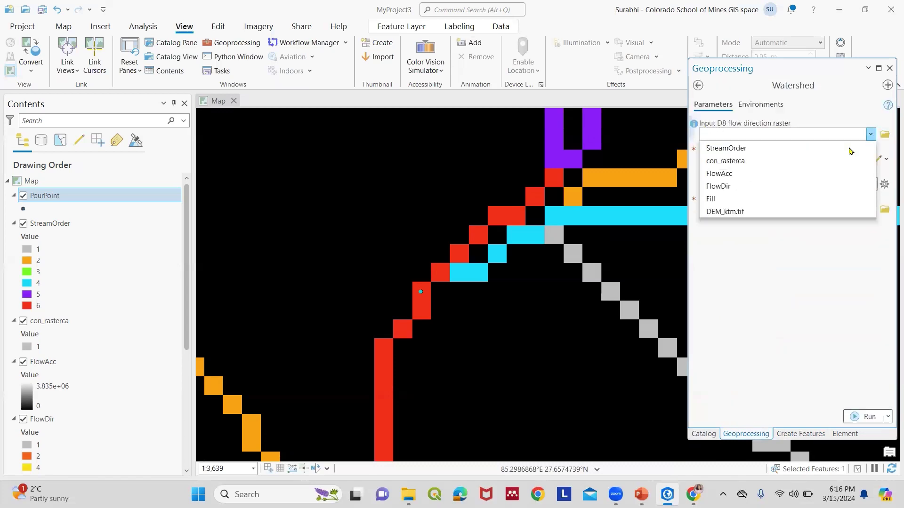
{"action": "left_click", "coordinate": [768, 184]}
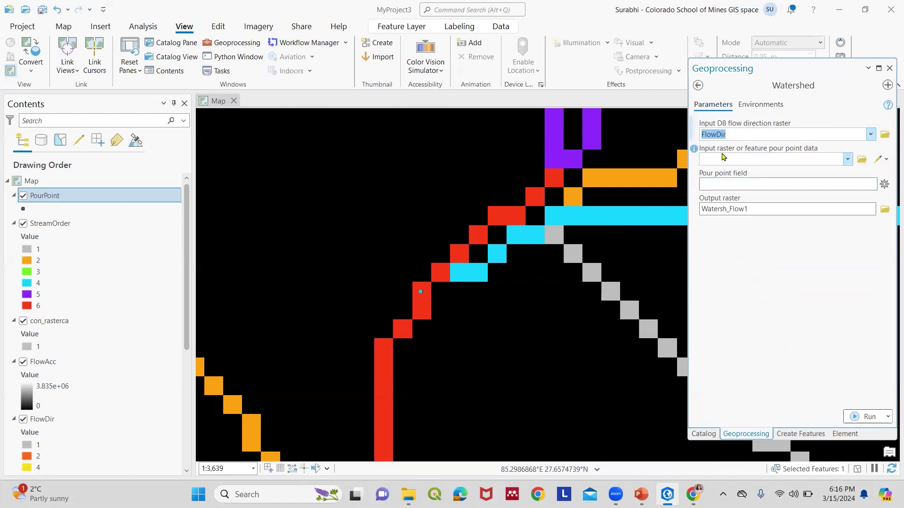
{"action": "left_click", "coordinate": [847, 160]}
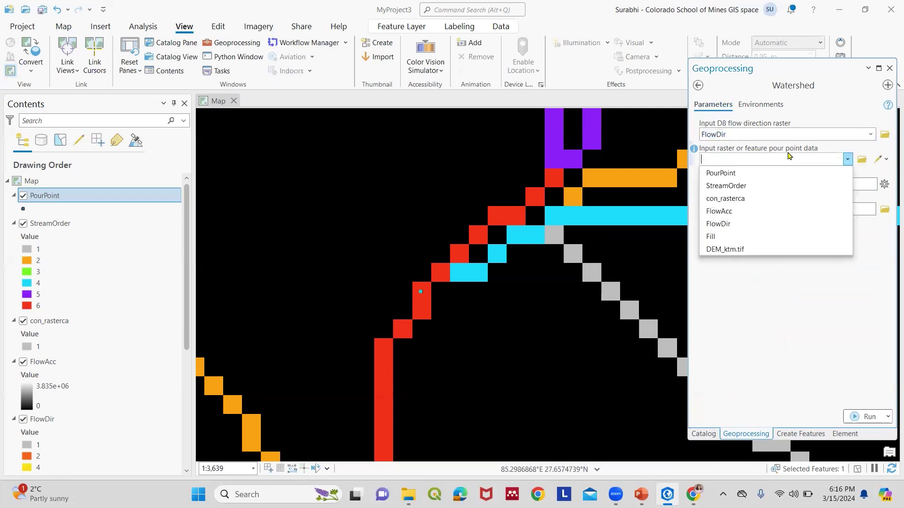
{"action": "left_click", "coordinate": [738, 174]}
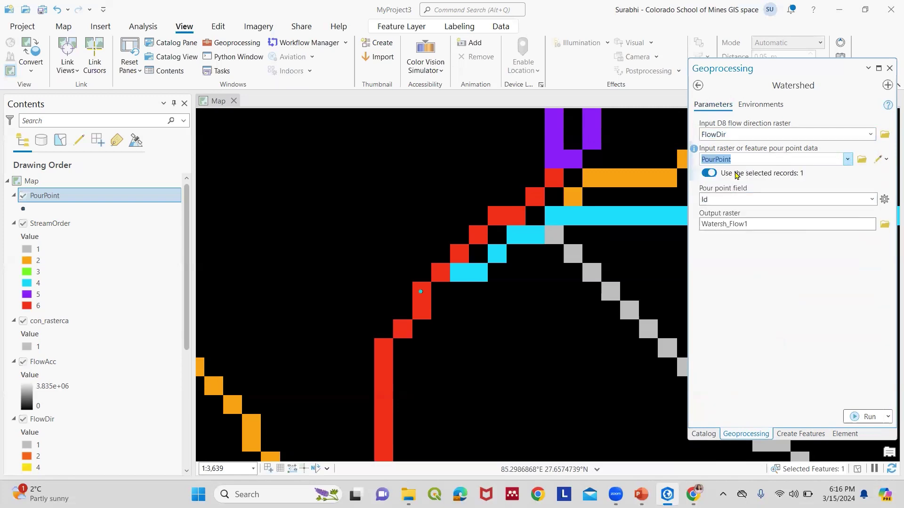
{"action": "left_click", "coordinate": [781, 284]}
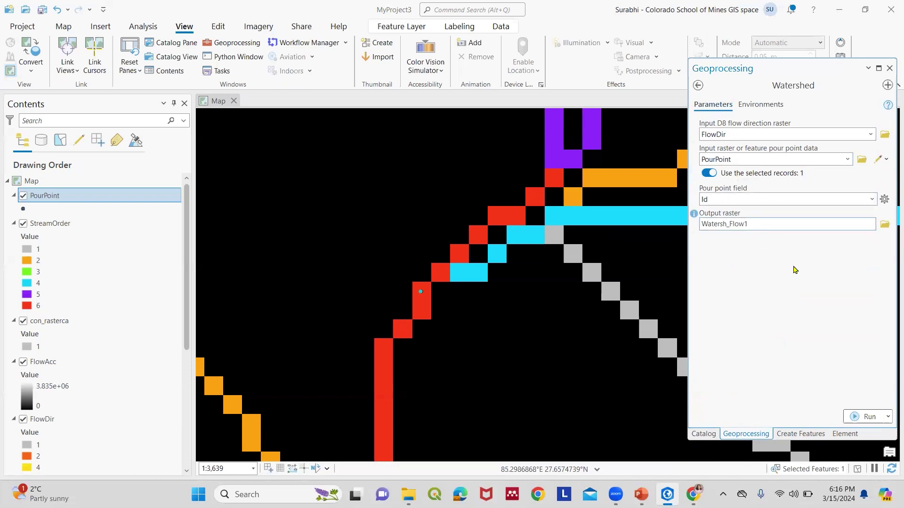
{"action": "left_click", "coordinate": [866, 416]}
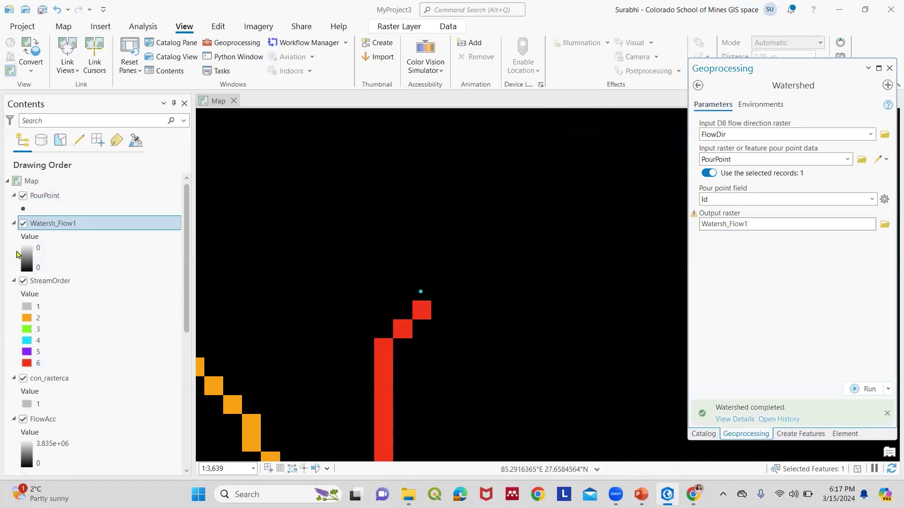
- Hide the StreamOrder, con_rasterca, FlowAcc, FlowDir, Fill and DEM_ktm.tif rasters
{"action": "left_click", "coordinate": [29, 282]}
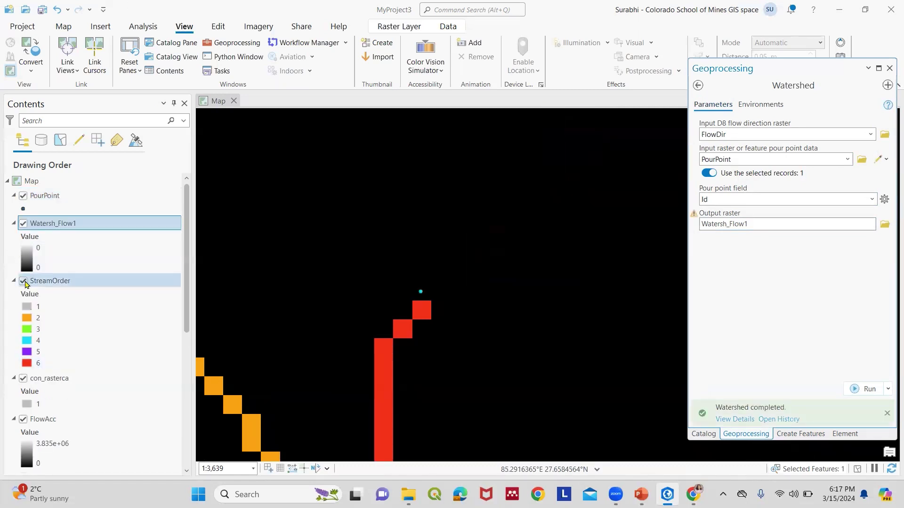
{"action": "left_click", "coordinate": [24, 282]}
{"action": "left_click", "coordinate": [23, 378]}
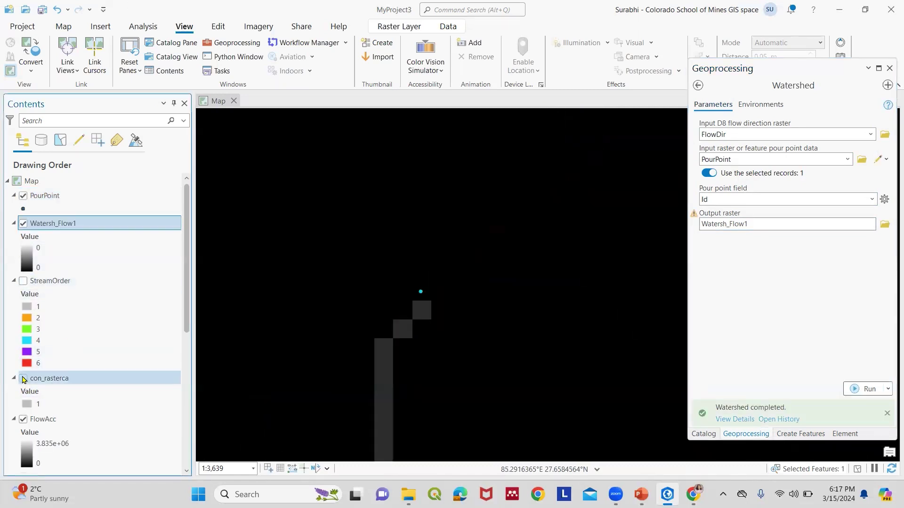
{"action": "left_click", "coordinate": [27, 419]}
{"action": "left_click", "coordinate": [24, 420]}
{"action": "scroll", "coordinate": [71, 353], "scroll_direction": "down", "scroll_amount": 5}
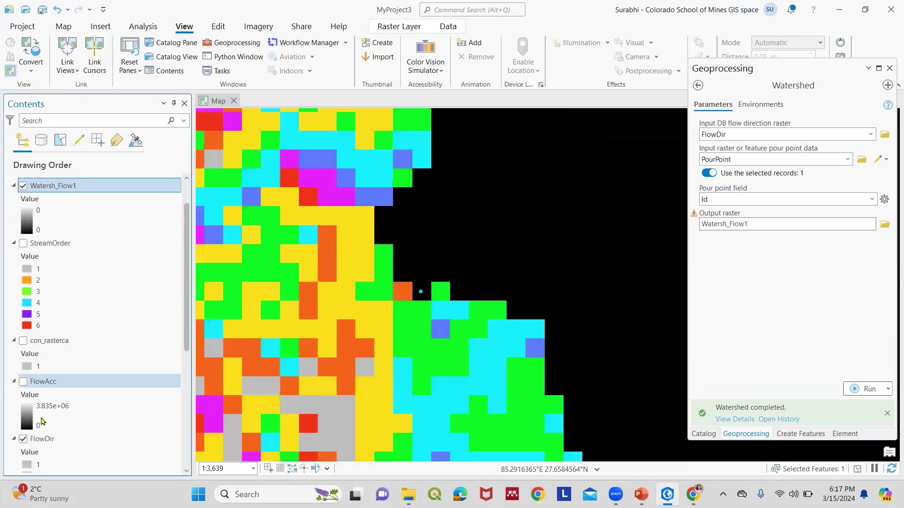
{"action": "left_click", "coordinate": [23, 327]}
{"action": "scroll", "coordinate": [47, 353], "scroll_direction": "down", "scroll_amount": 3}
{"action": "left_click", "coordinate": [22, 372]}
{"action": "left_click", "coordinate": [23, 429]}
- Hide the World Topographic Map and World Hillshade basemaps and frame the whole basin
{"action": "scroll", "coordinate": [23, 433], "scroll_direction": "down", "scroll_amount": 1}
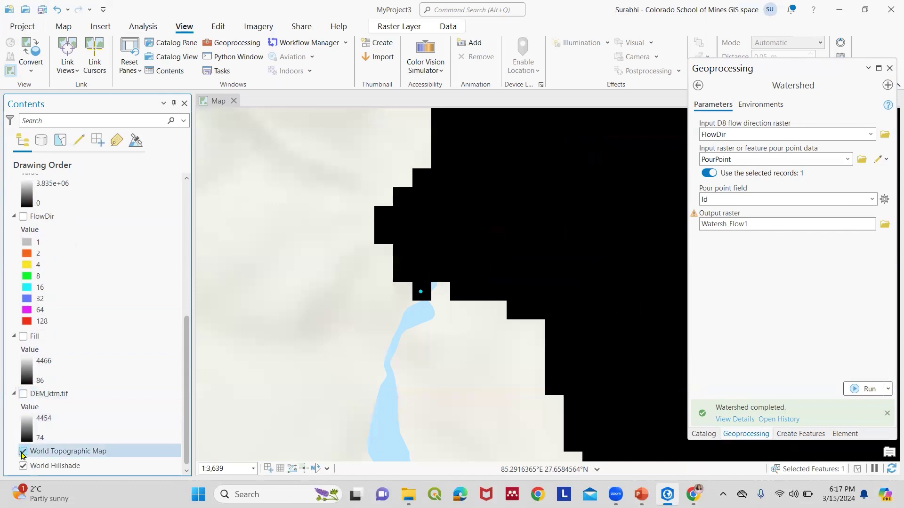
{"action": "left_click", "coordinate": [23, 451]}
{"action": "left_click", "coordinate": [22, 465]}
{"action": "scroll", "coordinate": [526, 306], "scroll_direction": "down", "scroll_amount": 1}
{"action": "scroll", "coordinate": [526, 306], "scroll_direction": "down", "scroll_amount": 2}
{"action": "scroll", "coordinate": [578, 296], "scroll_direction": "down", "scroll_amount": 4}
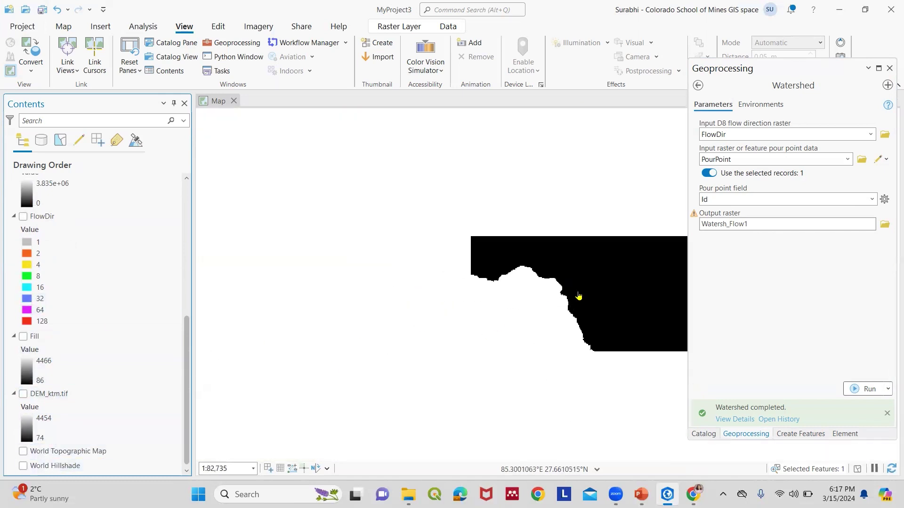
{"action": "scroll", "coordinate": [492, 327], "scroll_direction": "up", "scroll_amount": 1}
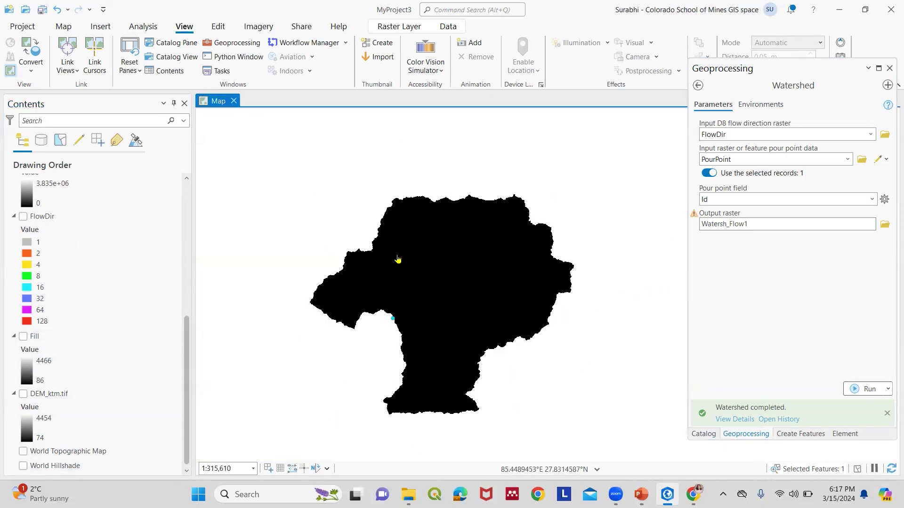
{"action": "scroll", "coordinate": [471, 313], "scroll_direction": "up", "scroll_amount": 1}
{"action": "left_click_drag", "start_coordinate": [501, 294], "coordinate": [488, 328]}
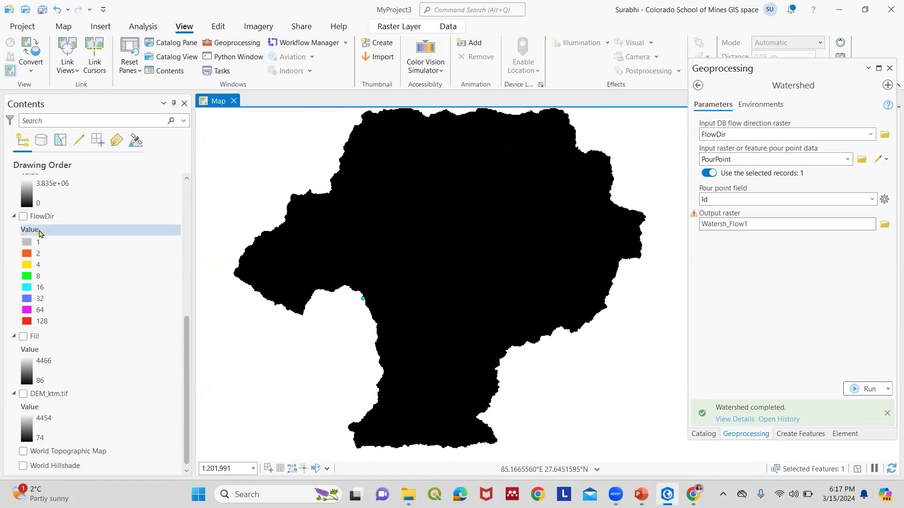
{"action": "scroll", "coordinate": [162, 329], "scroll_direction": "up", "scroll_amount": 5}
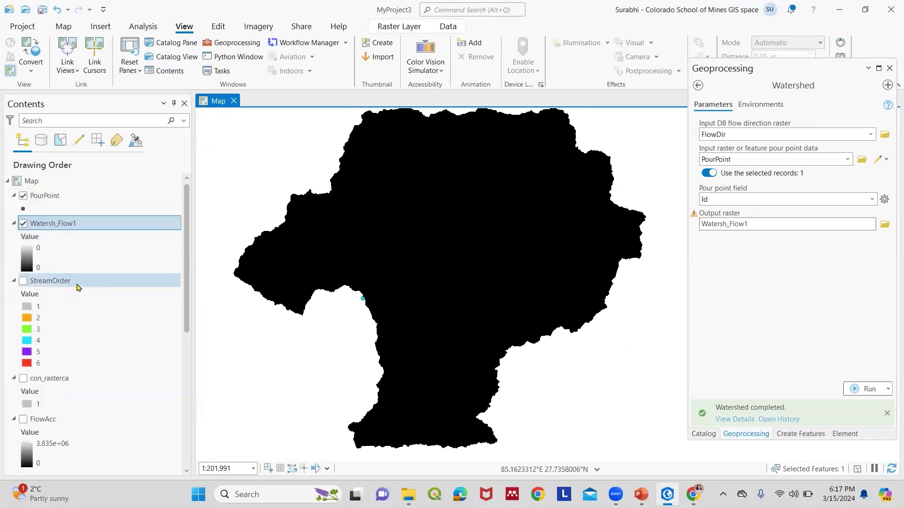
- Turn StreamOrder back on and move it above Watersh_Flow1 in the drawing order
{"action": "left_click", "coordinate": [54, 284]}
{"action": "left_click", "coordinate": [24, 282]}
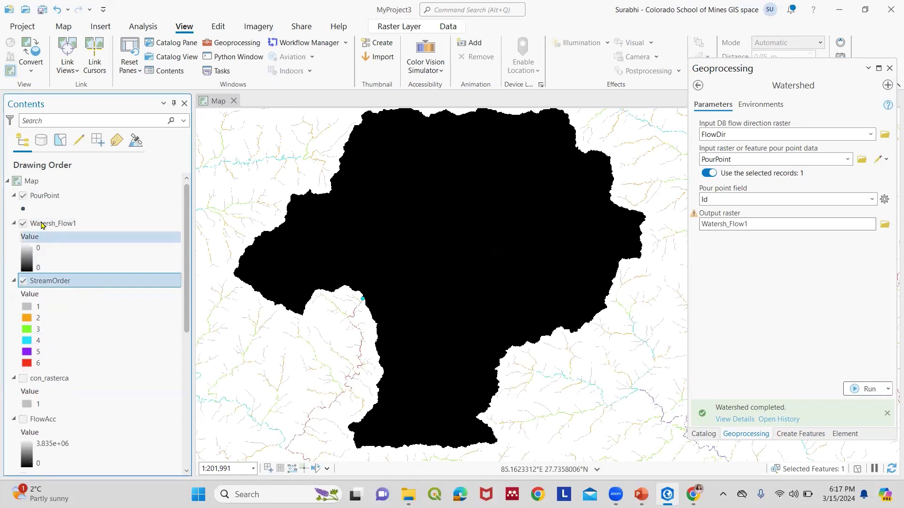
{"action": "left_click_drag", "start_coordinate": [28, 284], "coordinate": [51, 220]}
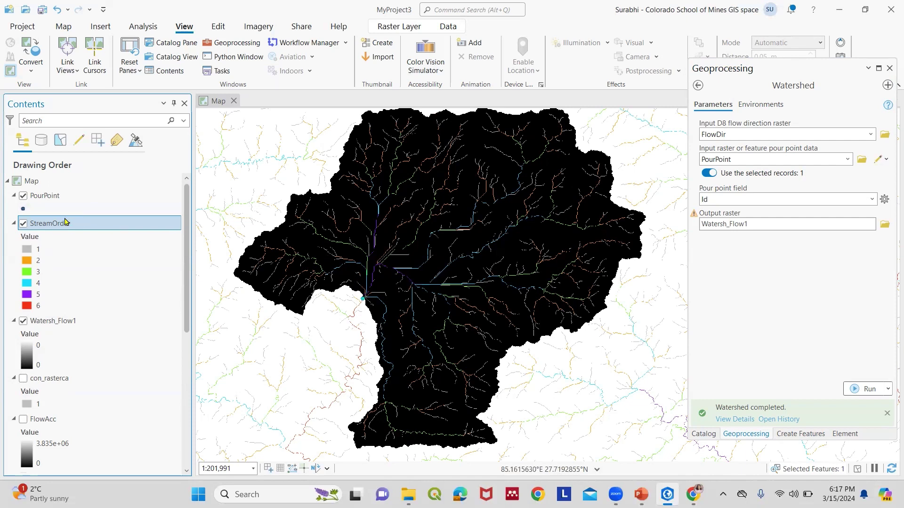
{"action": "left_click", "coordinate": [52, 322]}
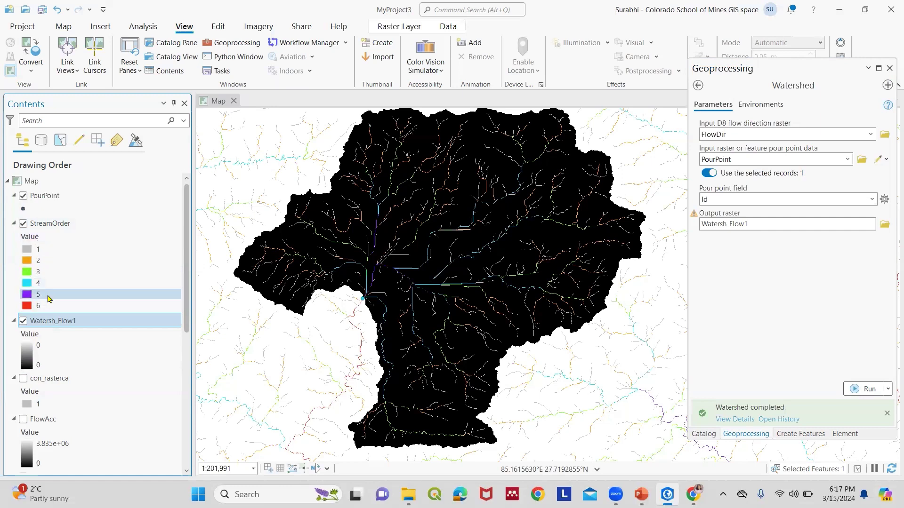
- Search the geoprocessing tools for 'raster to p' and reveal Raster to Polygon under Conversion Tools > From Raster
{"action": "left_click", "coordinate": [700, 86]}
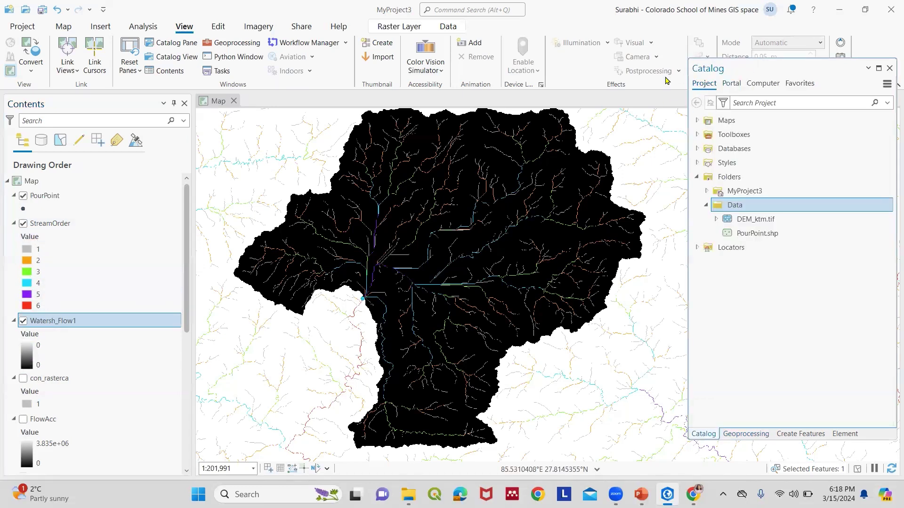
{"action": "left_click", "coordinate": [232, 43]}
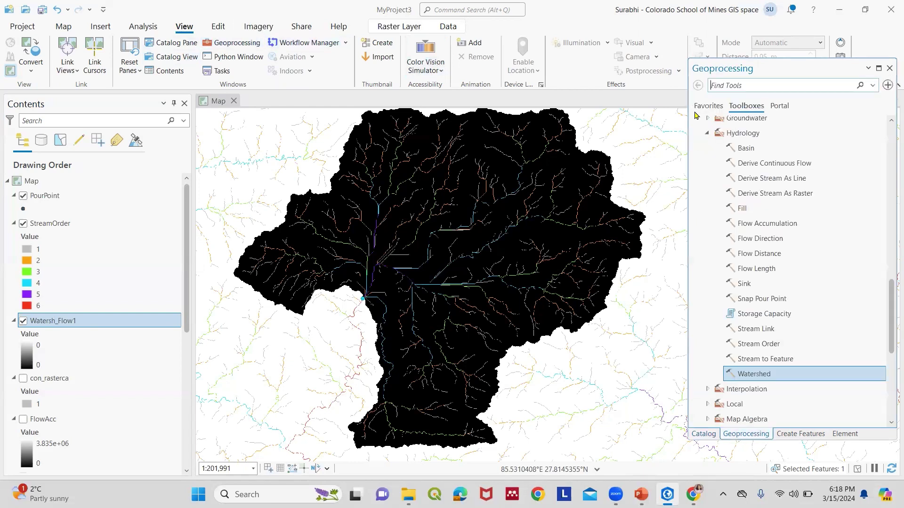
{"action": "left_click", "coordinate": [755, 87]}
{"action": "type", "text": "raster to polygon"}
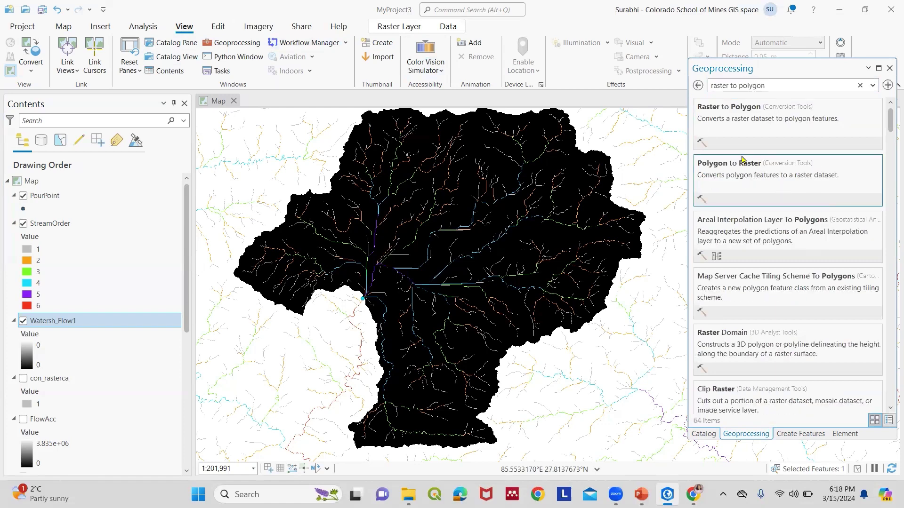
{"action": "left_click", "coordinate": [777, 107]}
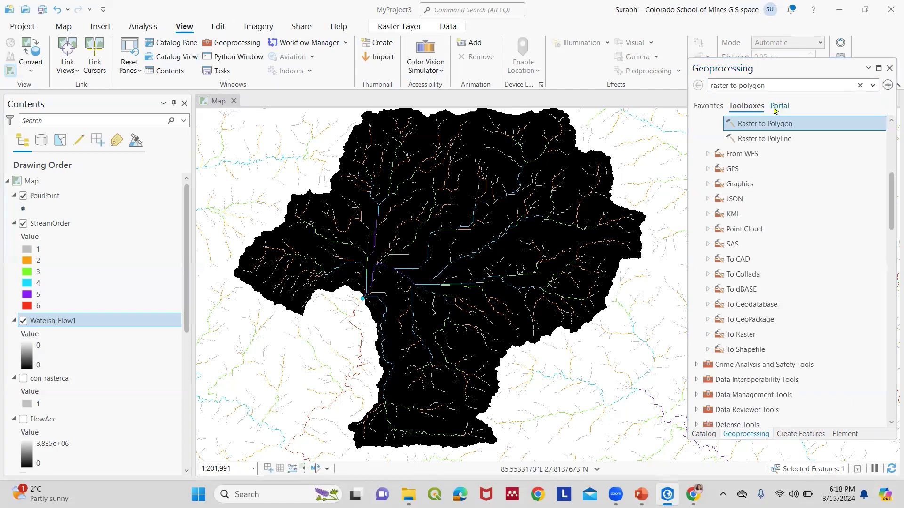
{"action": "scroll", "coordinate": [777, 165], "scroll_direction": "up", "scroll_amount": 5}
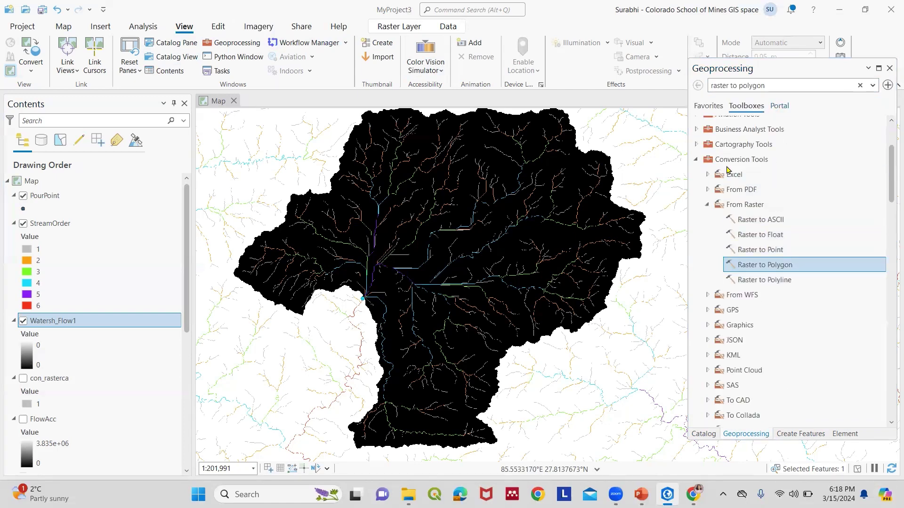
- Convert Watersh_Flow1 to polygons with Raster to Polygon, output named Watershed_poly
{"action": "double_click", "coordinate": [756, 266]}
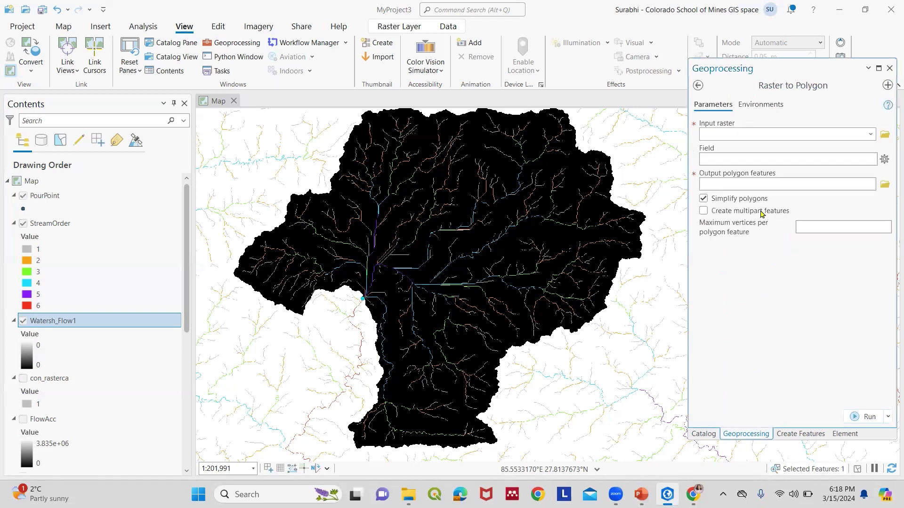
{"action": "left_click", "coordinate": [871, 134]}
{"action": "left_click", "coordinate": [746, 162]}
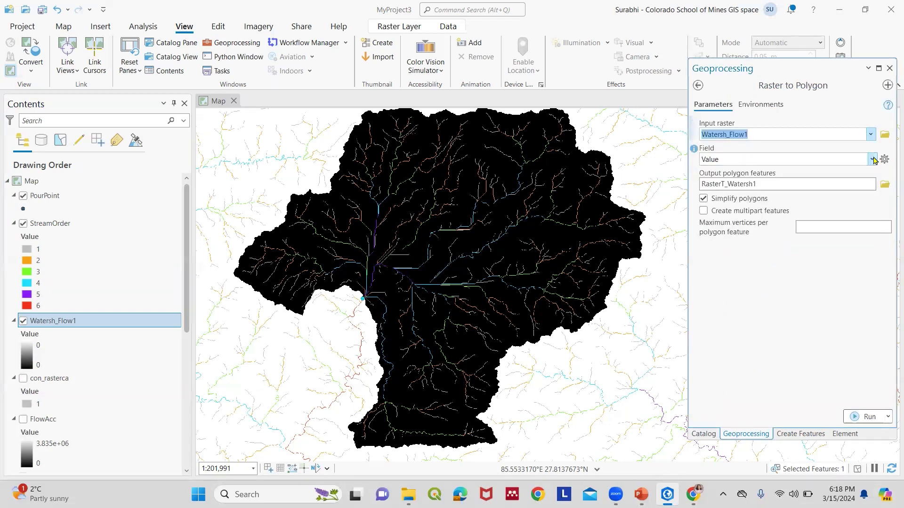
{"action": "left_click", "coordinate": [843, 184]}
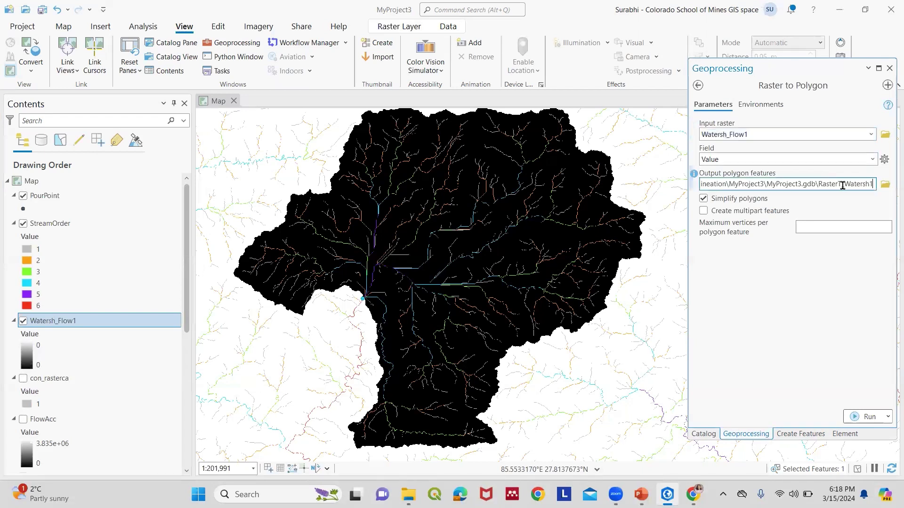
{"action": "left_click_drag", "start_coordinate": [839, 184], "coordinate": [877, 189]}
{"action": "key", "text": "BackSpace"}
{"action": "key", "text": "BackSpace"}
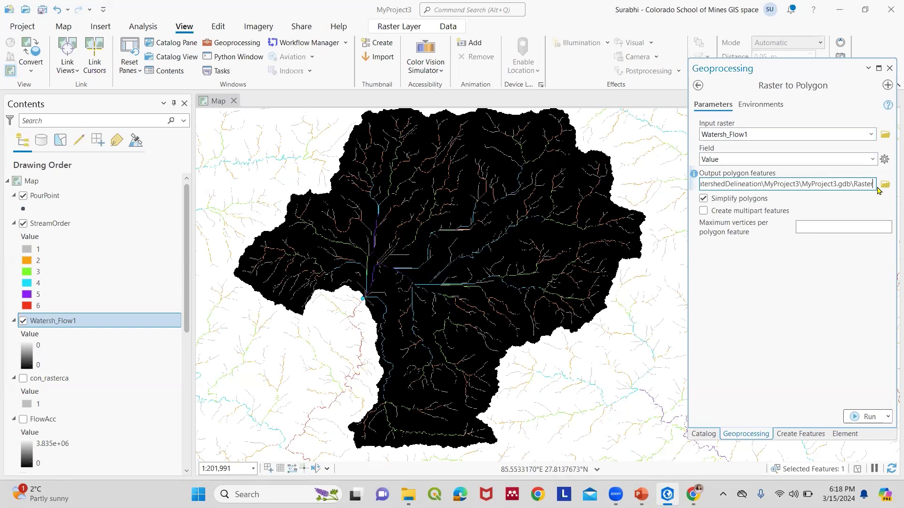
{"action": "key", "text": "BackSpace"}
{"action": "key", "text": "BackSpace"}
{"action": "key", "text": "BackSpace"}
{"action": "key", "text": "BackSpace"}
{"action": "key", "text": "BackSpace"}
{"action": "key", "text": "BackSpace"}
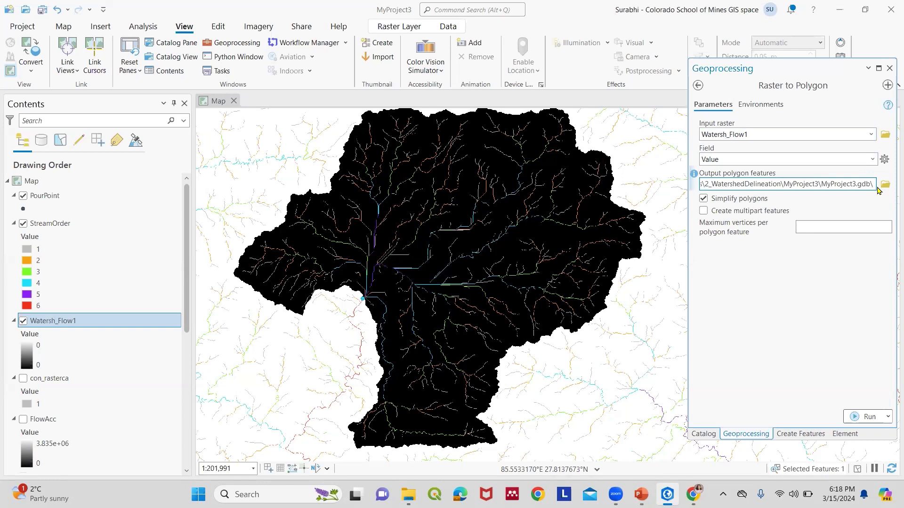
{"action": "type", "text": "Watershed"}
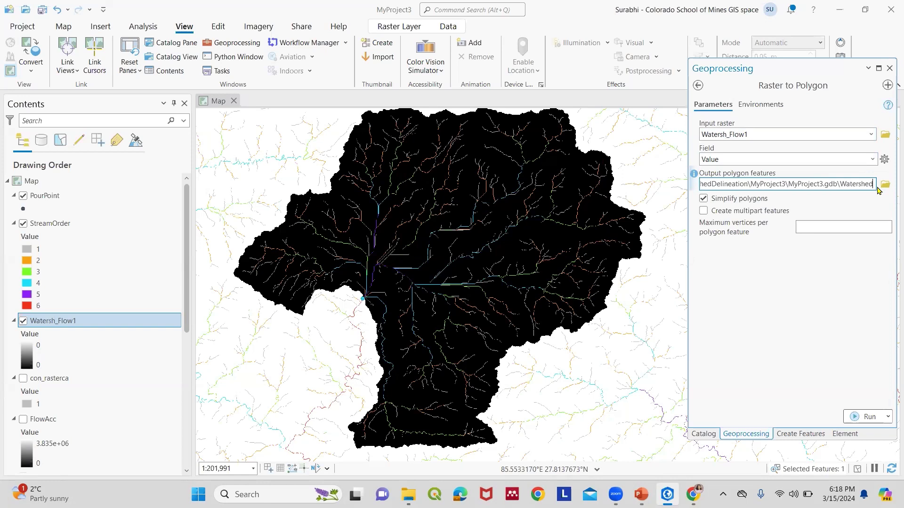
{"action": "type", "text": "_poly"}
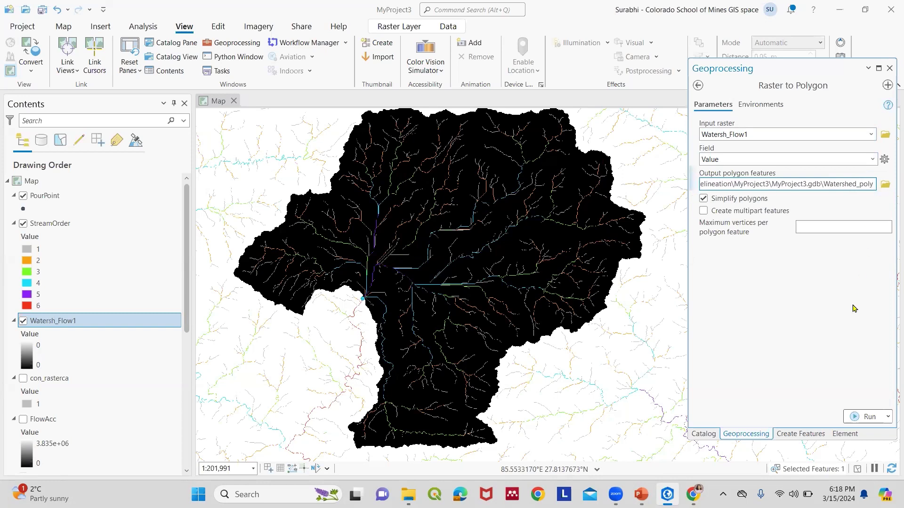
{"action": "left_click", "coordinate": [865, 416]}
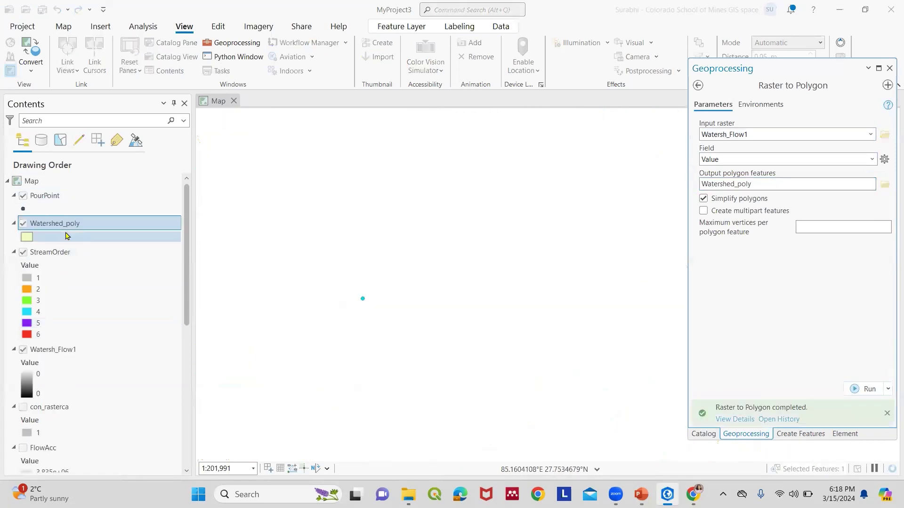
- Hide the Watersh_Flow1 raster and review the PourPoint, Watershed_poly and StreamOrder layers
{"action": "left_click", "coordinate": [27, 349]}
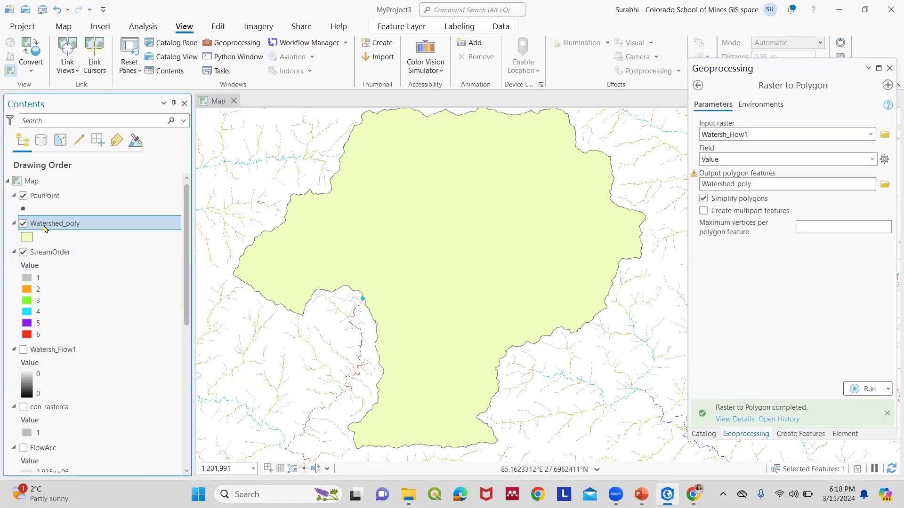
{"action": "left_click", "coordinate": [40, 197]}
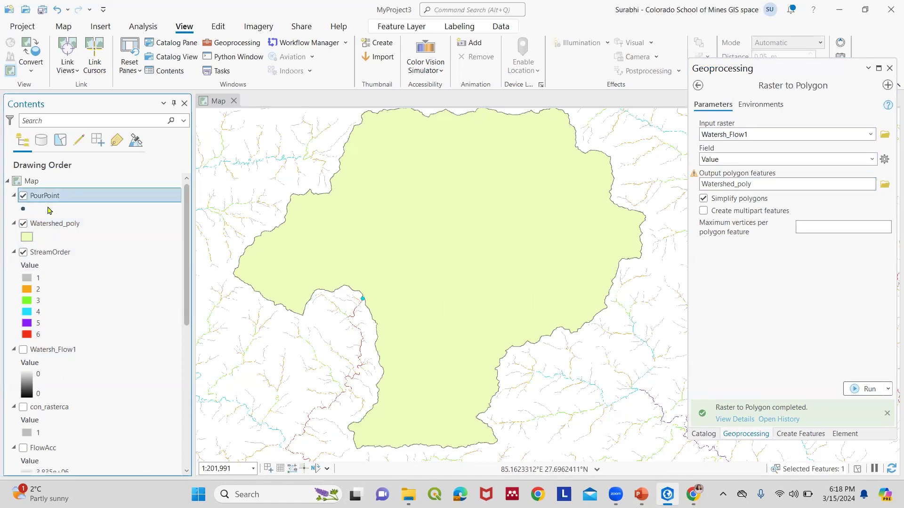
{"action": "left_click", "coordinate": [53, 222]}
{"action": "left_click", "coordinate": [55, 253]}
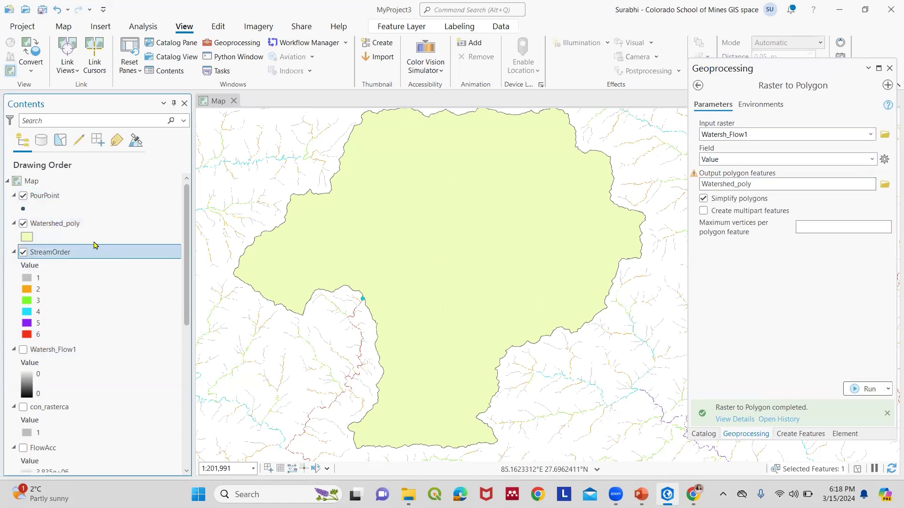
- Run Raster to Polyline on StreamOrder, renaming the output from its RasterT_ default to Stream_polyline
{"action": "left_click", "coordinate": [698, 85]}
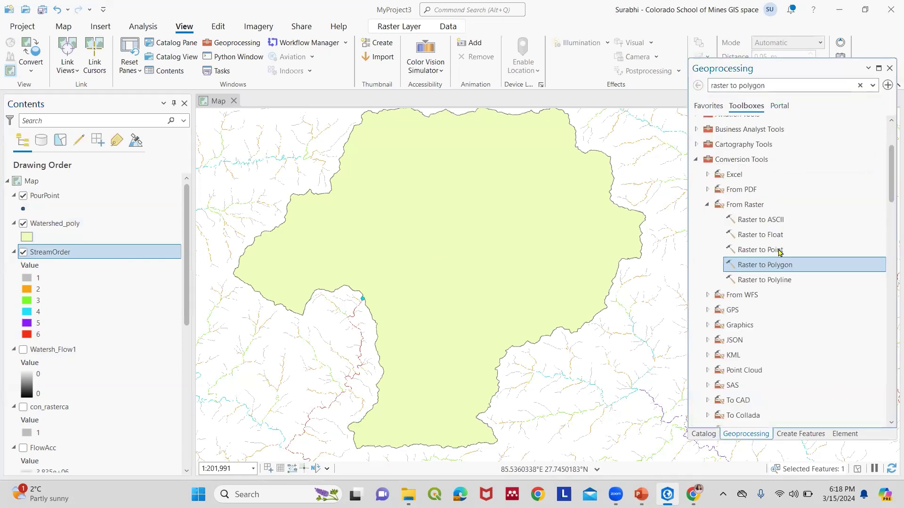
{"action": "double_click", "coordinate": [772, 280]}
{"action": "left_click", "coordinate": [818, 133]}
{"action": "left_click", "coordinate": [869, 135]}
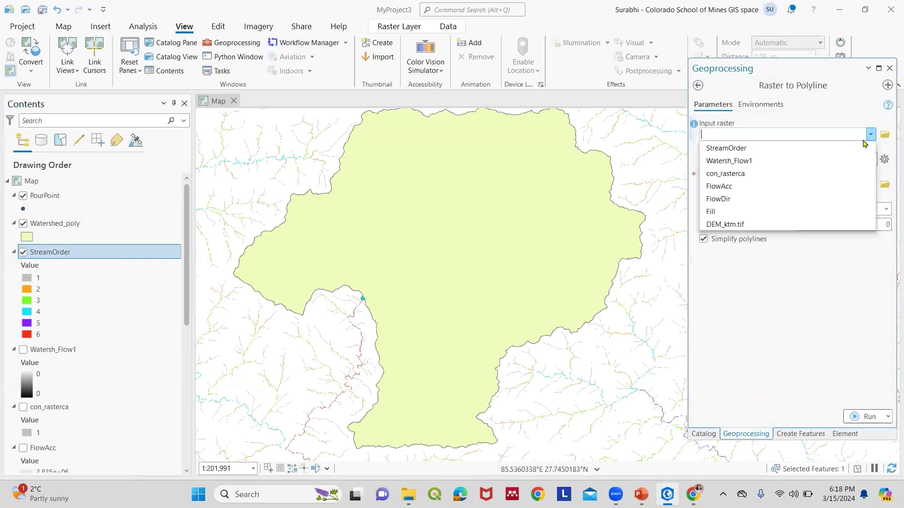
{"action": "left_click", "coordinate": [727, 148]}
{"action": "left_click", "coordinate": [786, 181]}
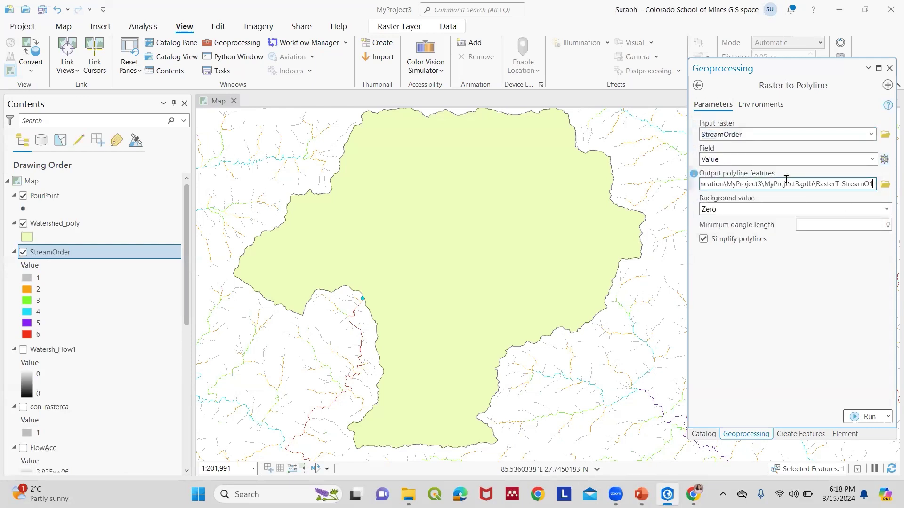
{"action": "left_click_drag", "start_coordinate": [813, 185], "coordinate": [843, 184]}
{"action": "key", "text": "BackSpace"}
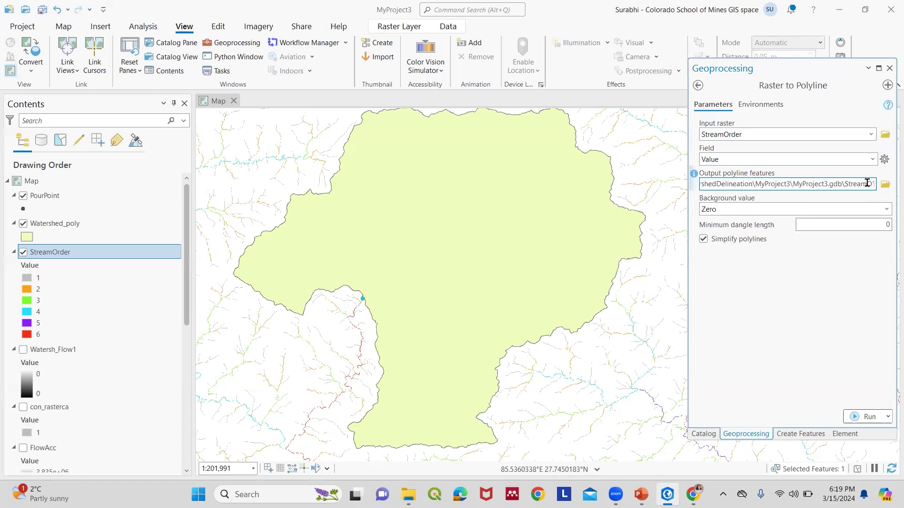
{"action": "left_click_drag", "start_coordinate": [867, 182], "coordinate": [882, 190]}
{"action": "type", "text": "_poly"}
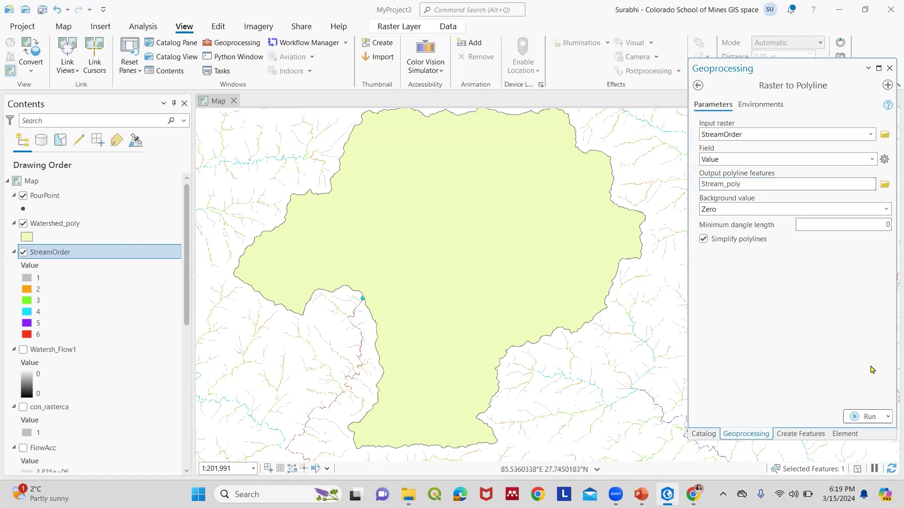
{"action": "left_click", "coordinate": [867, 416]}
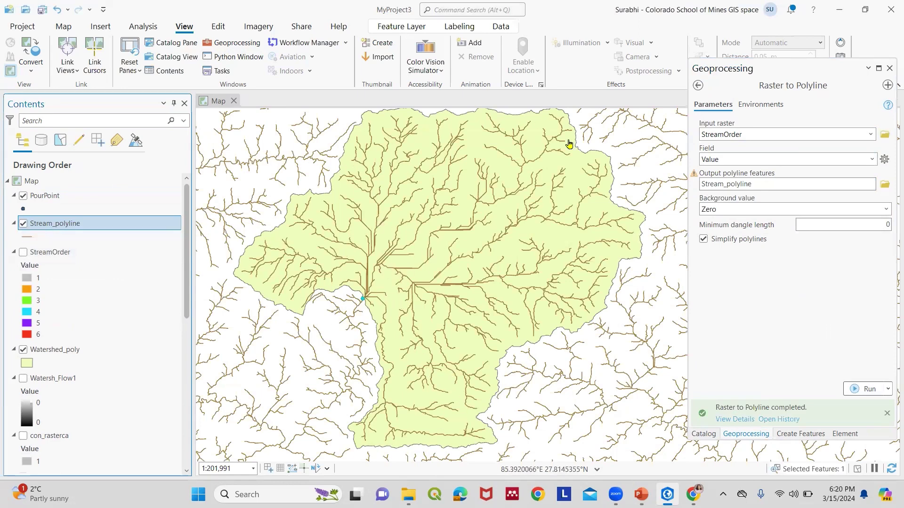
- Clip Stream_polyline to the Watershed_poly boundary with the Clip tool
{"action": "left_click", "coordinate": [698, 85]}
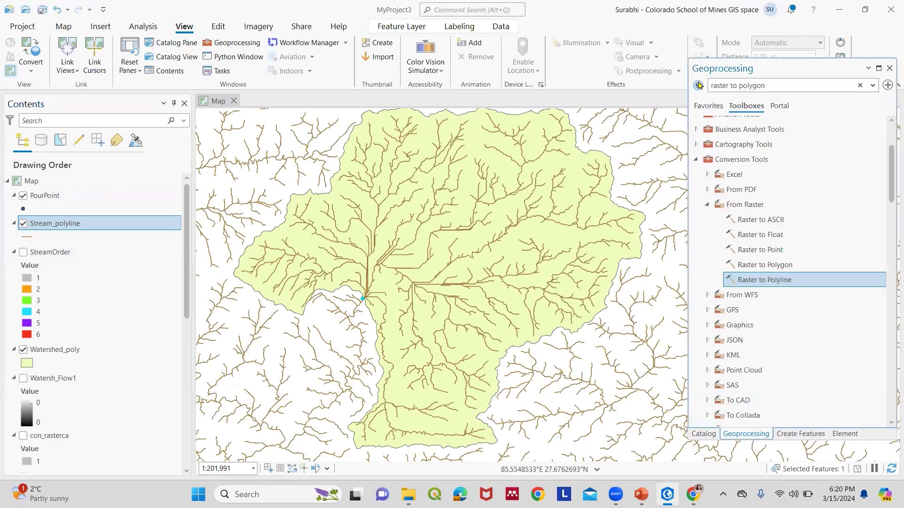
{"action": "left_click", "coordinate": [761, 86]}
{"action": "type", "text": "clip"}
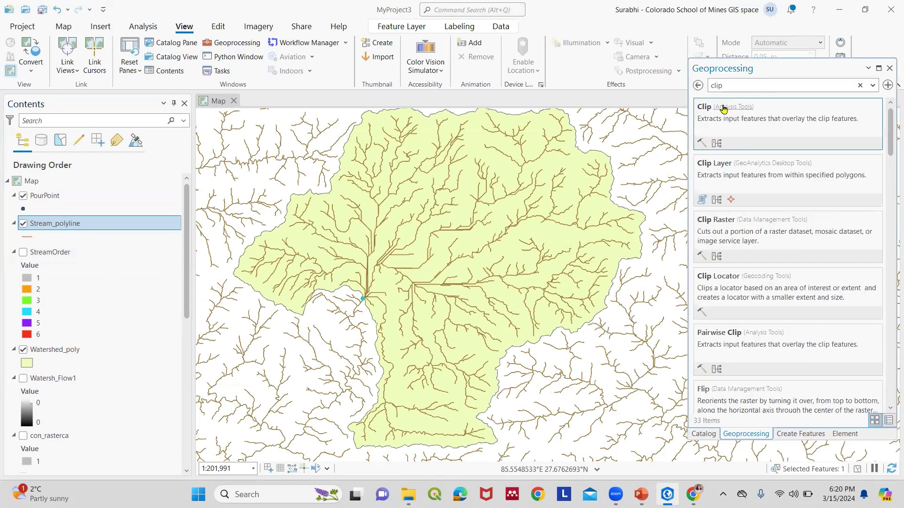
{"action": "left_click", "coordinate": [723, 107]}
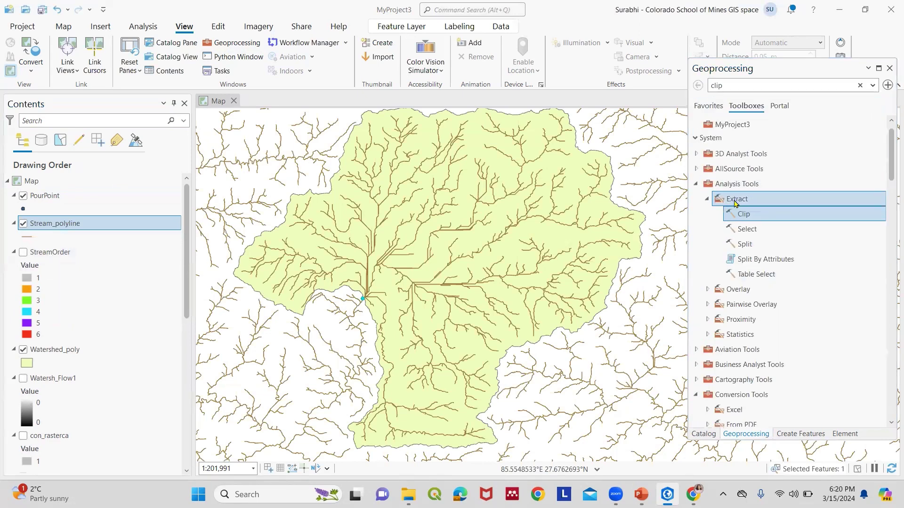
{"action": "double_click", "coordinate": [743, 214]}
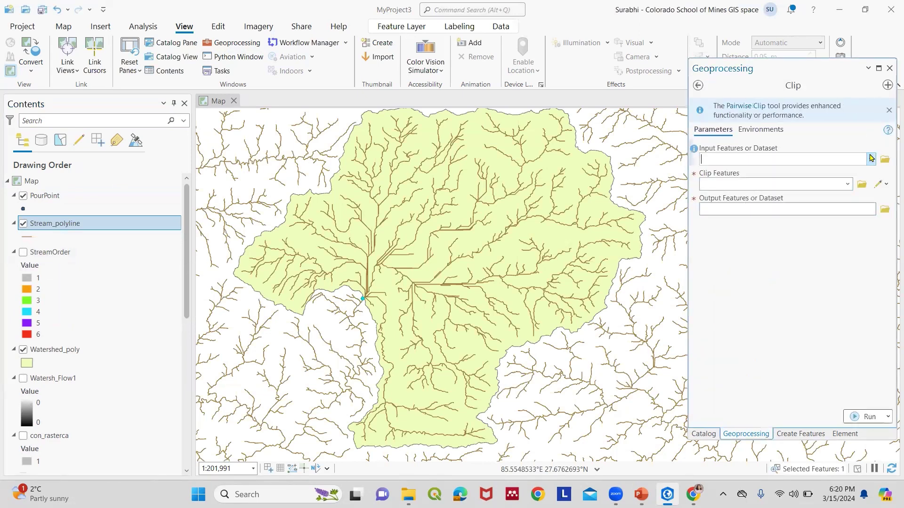
{"action": "left_click", "coordinate": [870, 159]}
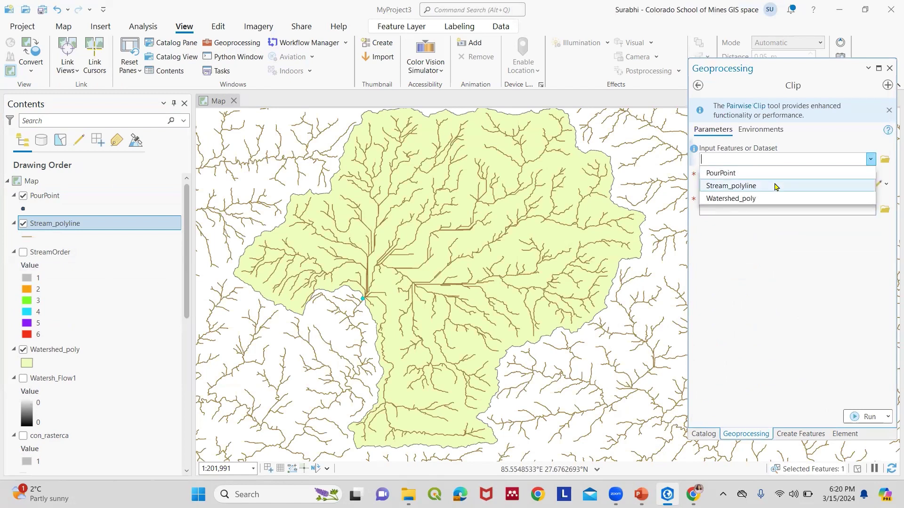
{"action": "left_click", "coordinate": [776, 186]}
{"action": "left_click", "coordinate": [847, 184]}
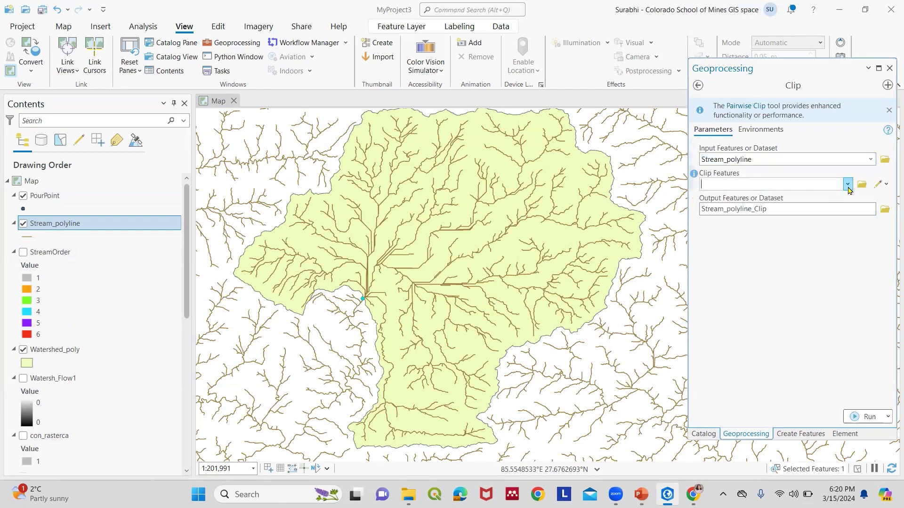
{"action": "left_click", "coordinate": [800, 211]}
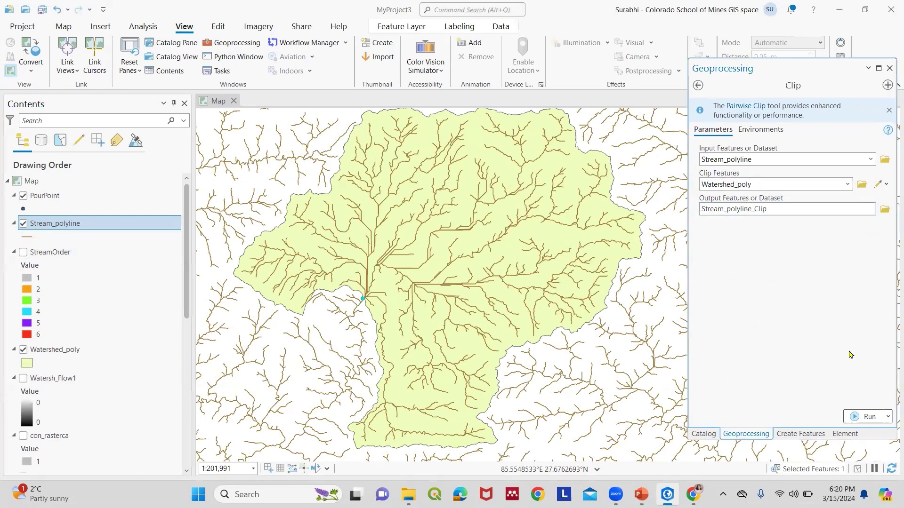
{"action": "left_click", "coordinate": [857, 419]}
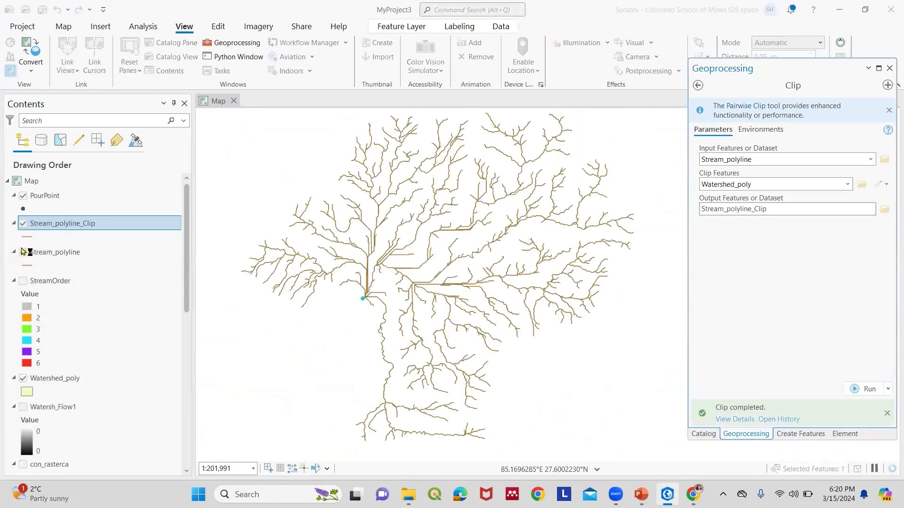
- Hide the unclipped Stream_polyline layer and select Stream_polyline_Clip
{"action": "left_click", "coordinate": [22, 251]}
{"action": "left_click", "coordinate": [22, 252]}
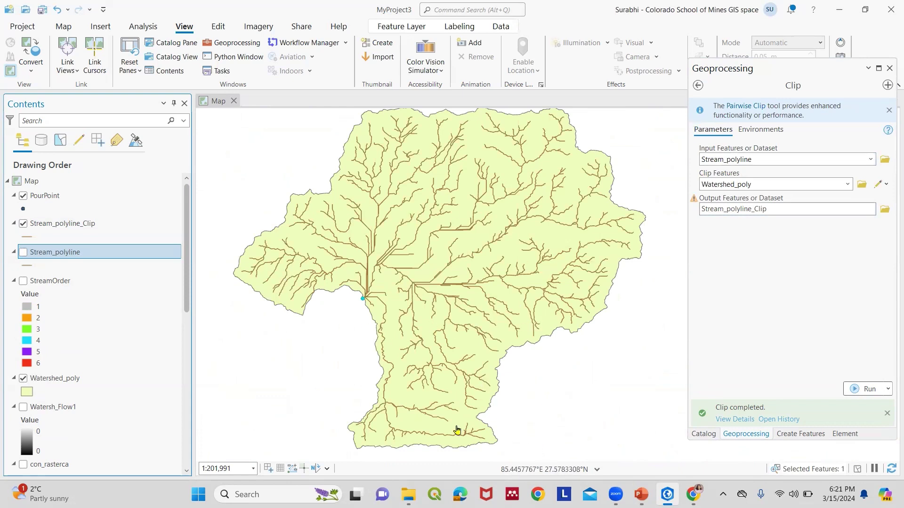
{"action": "left_click", "coordinate": [64, 222]}
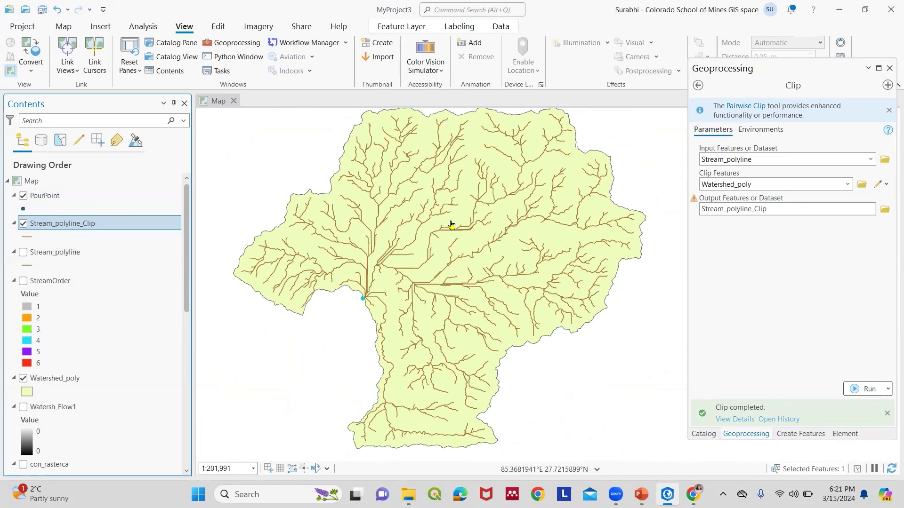
- Symbolize Stream_polyline_Clip by Unique Values on grid_code with a multicolour scheme
{"action": "right_click", "coordinate": [38, 224]}
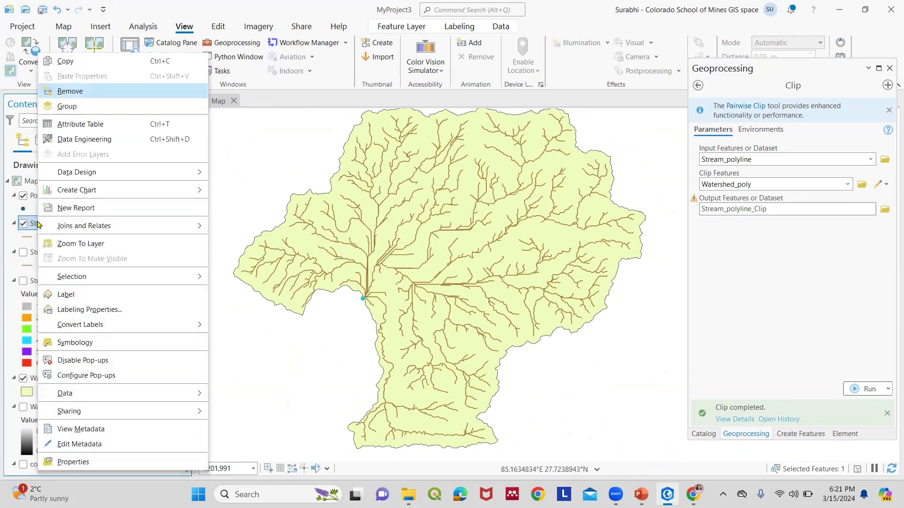
{"action": "left_click", "coordinate": [86, 343]}
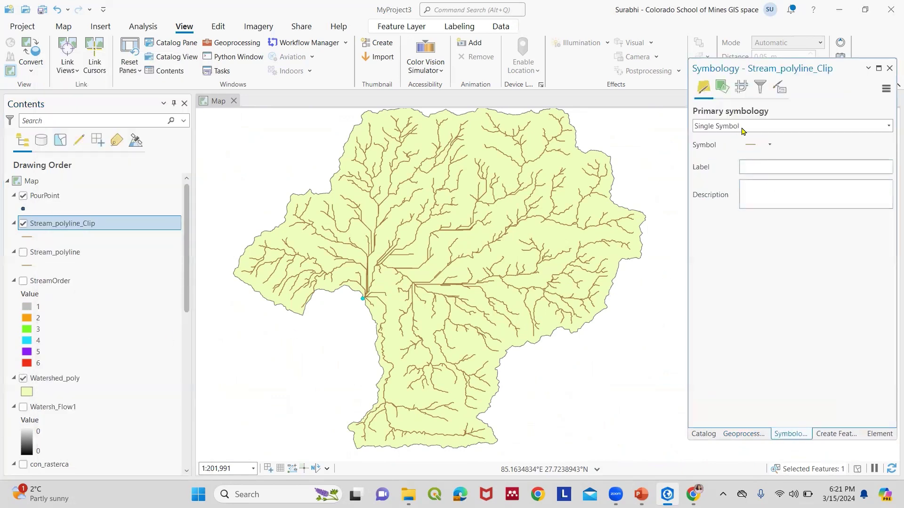
{"action": "left_click", "coordinate": [743, 127]}
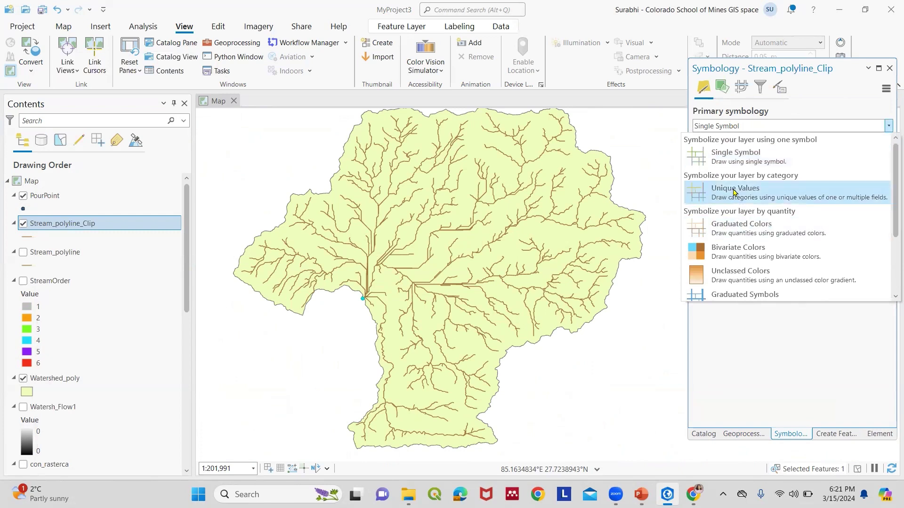
{"action": "left_click", "coordinate": [733, 190]}
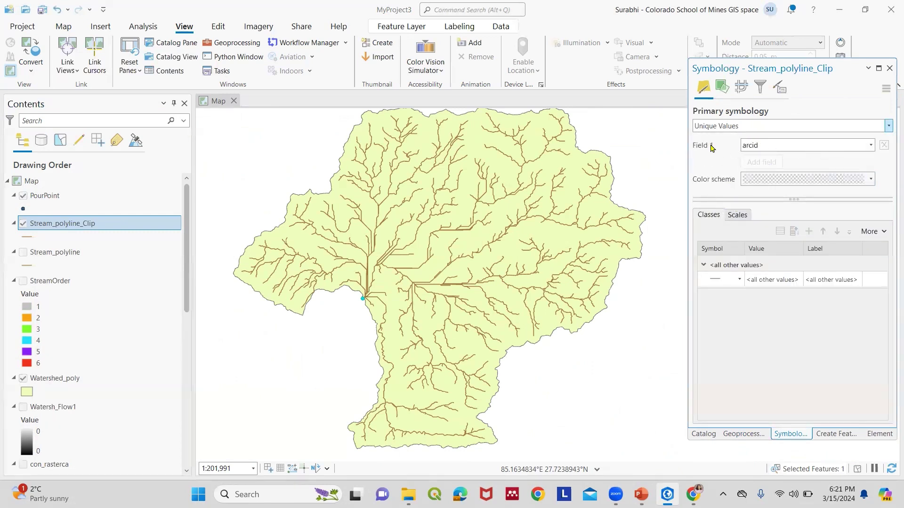
{"action": "left_click", "coordinate": [871, 145]}
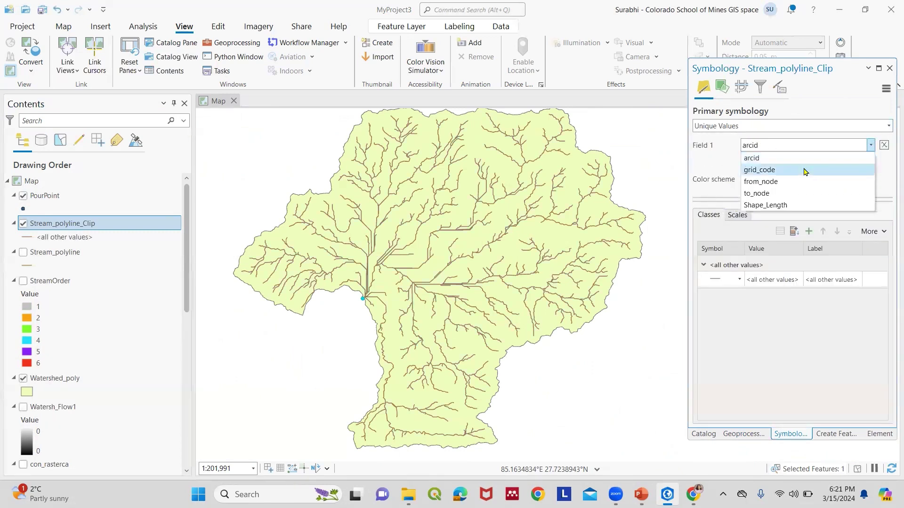
{"action": "left_click", "coordinate": [804, 170]}
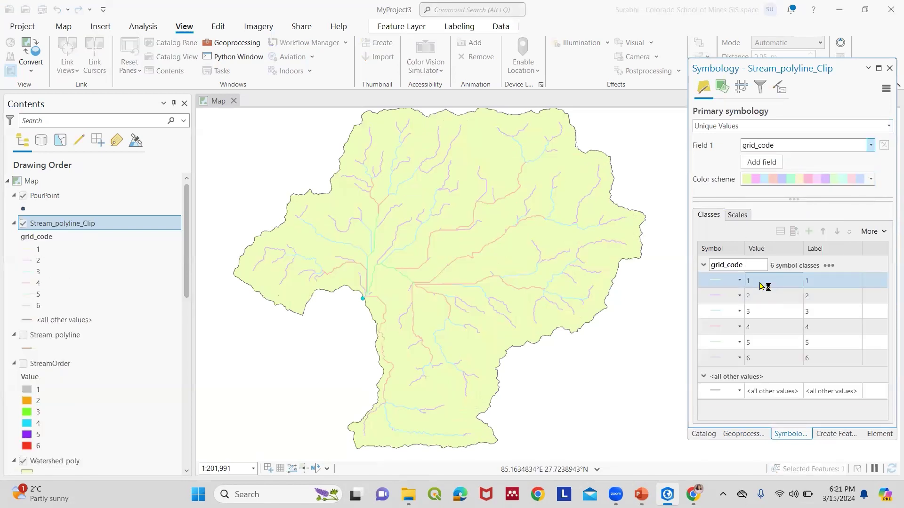
{"action": "left_click", "coordinate": [871, 179]}
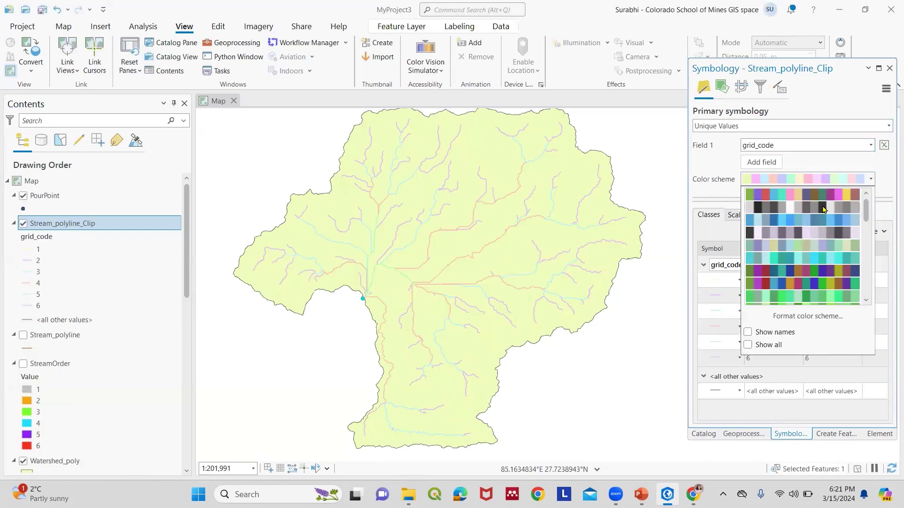
{"action": "left_click", "coordinate": [830, 198]}
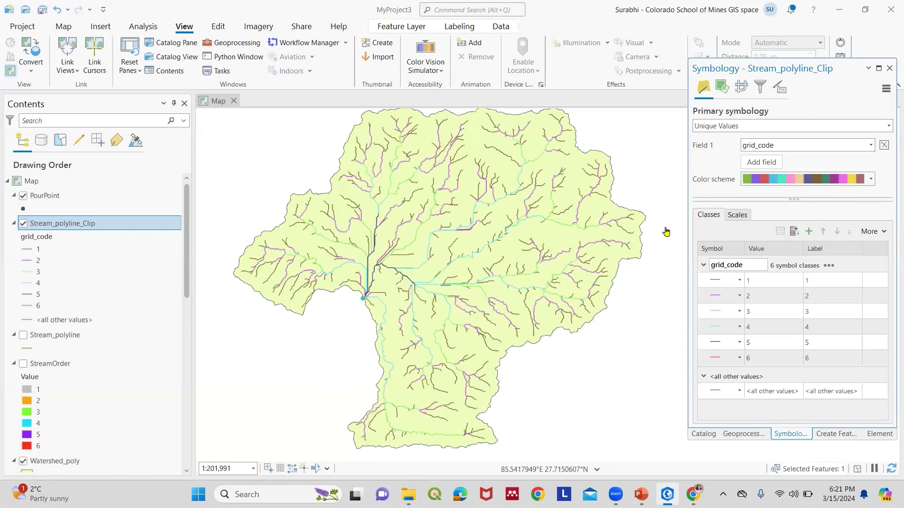